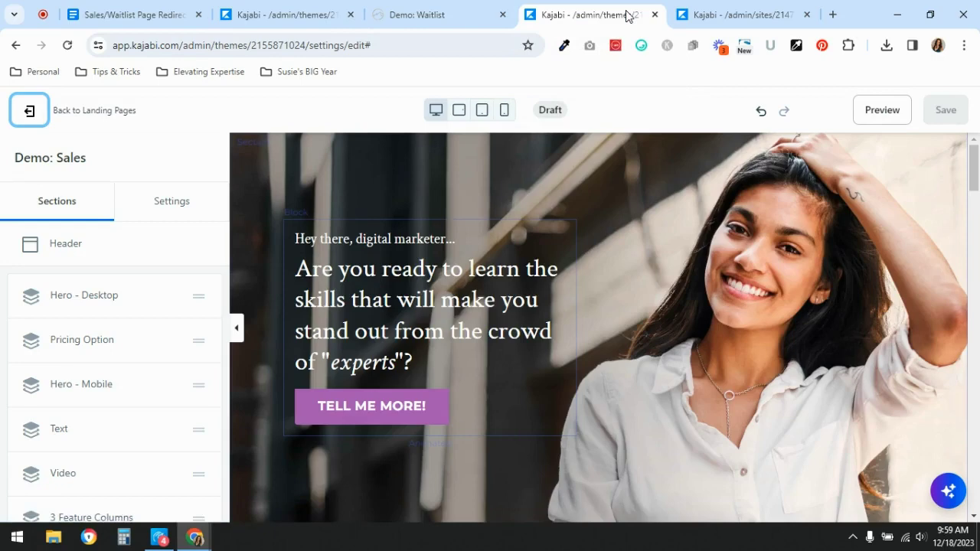
Preview the Demo: Sales landing page and look through its hero, course introduction and Basic pricing sections.
click(874, 113)
click(497, 15)
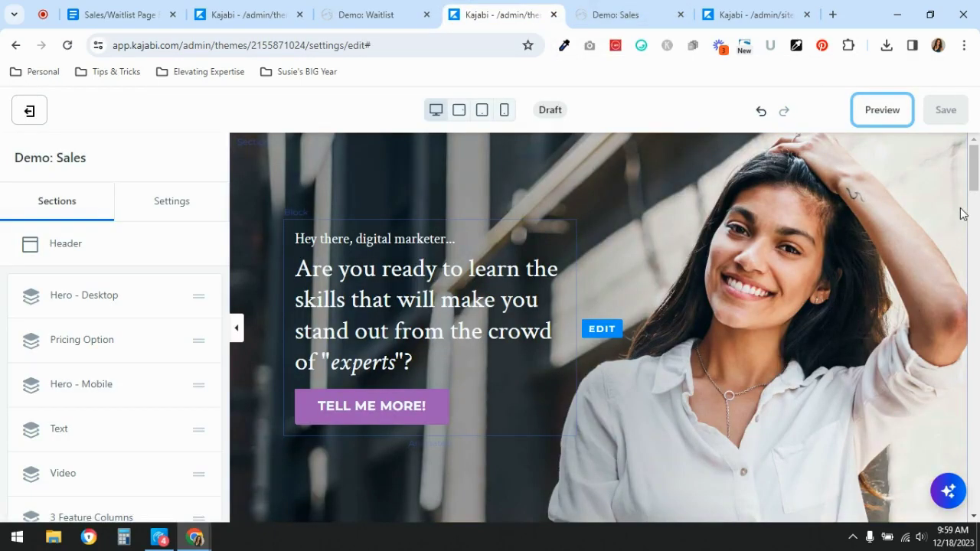
click(626, 15)
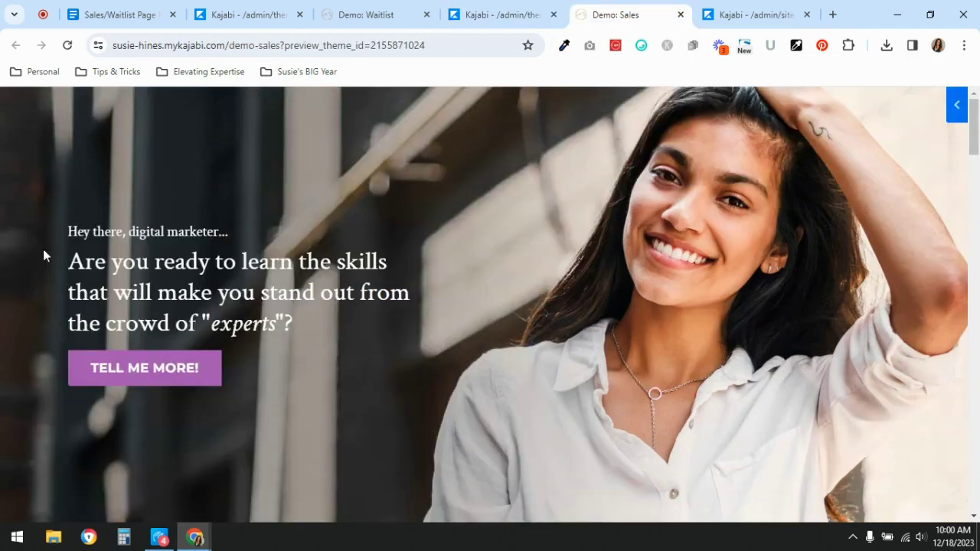
click(138, 386)
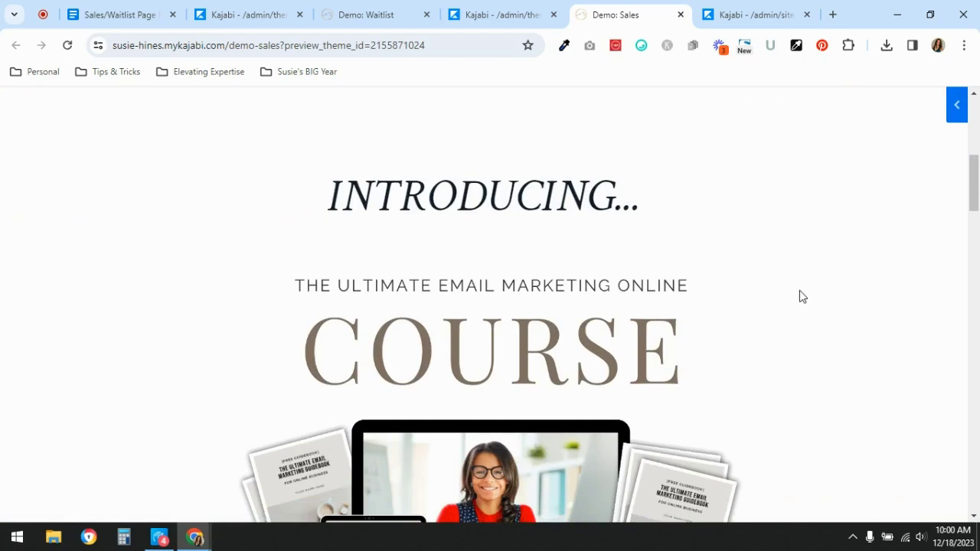
scroll(805, 296, down, 1)
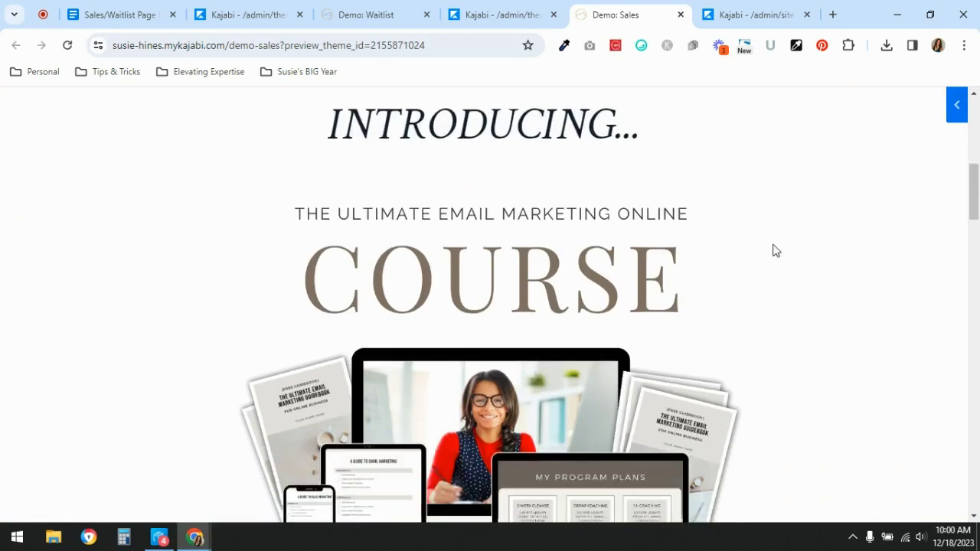
scroll(772, 249, down, 2)
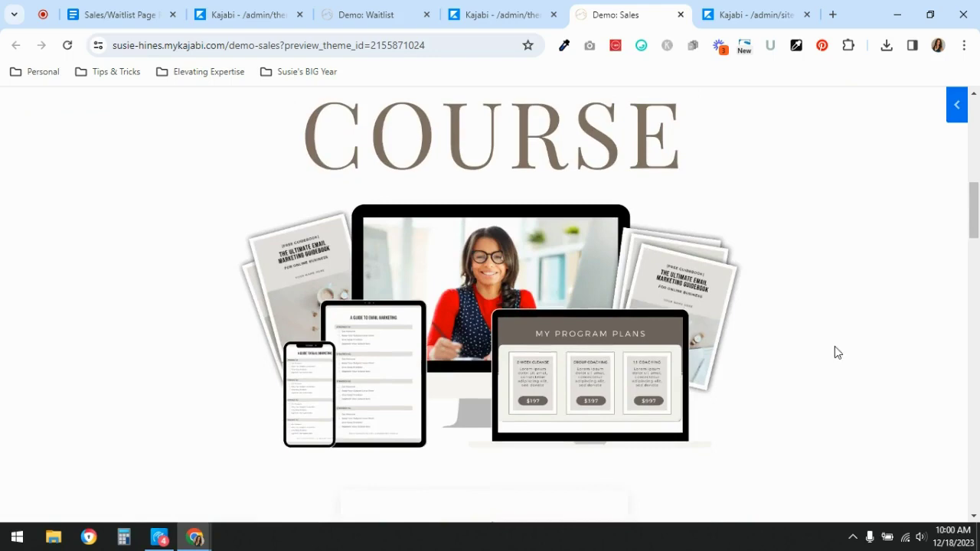
scroll(835, 352, down, 5)
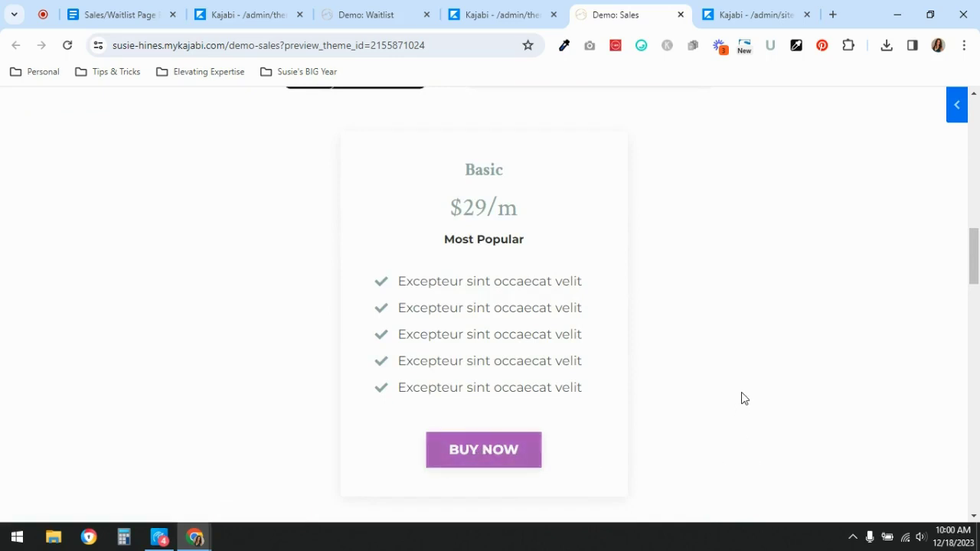
scroll(741, 392, down, 5)
scroll(972, 245, up, 3)
drag(968, 281, 977, 111)
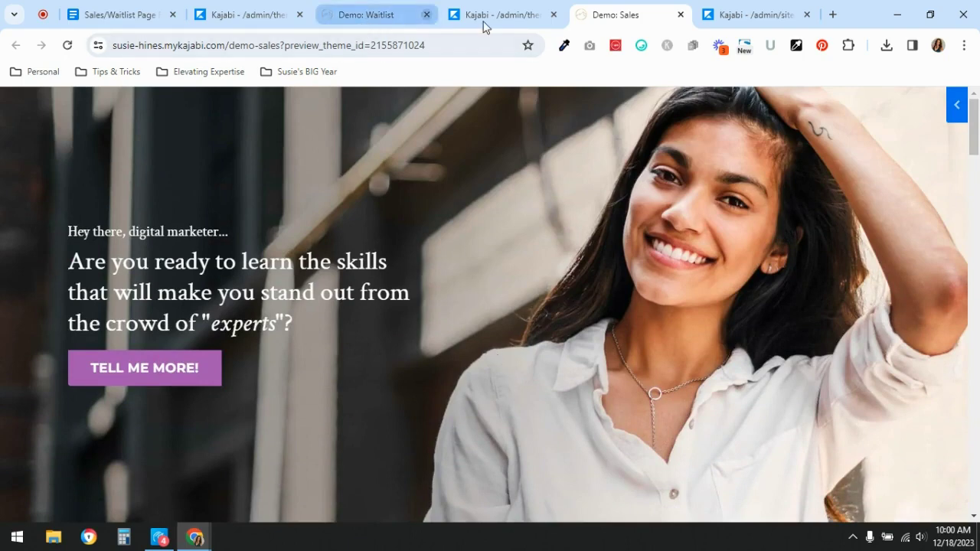
Check the Sales/Waitlist Page Redirect checklist in Google Docs and open the Marketing overview in Kajabi.
click(132, 22)
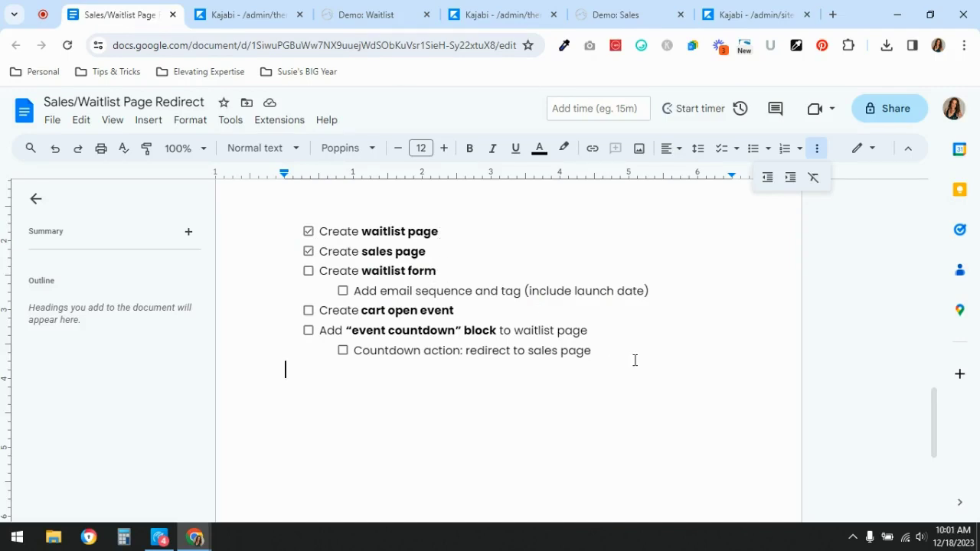
click(755, 15)
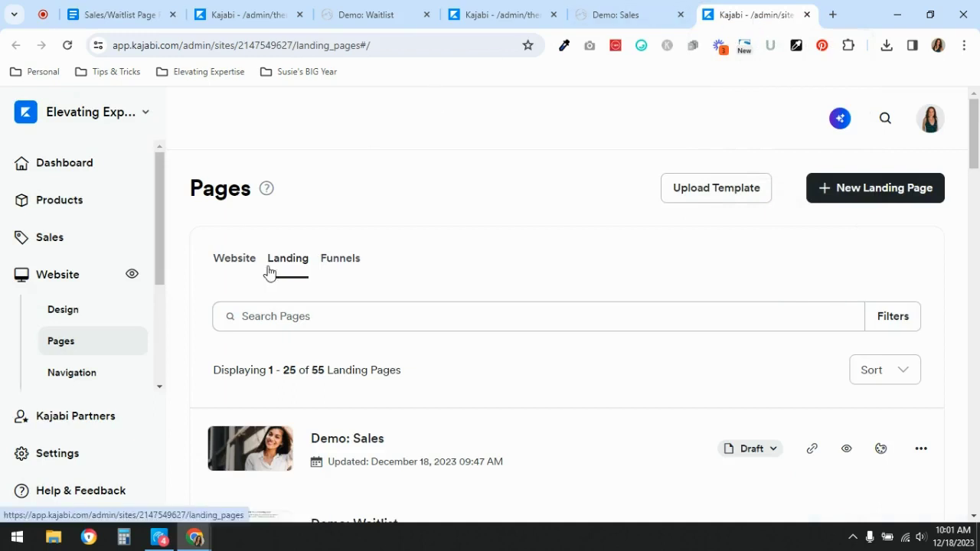
scroll(48, 310, down, 2)
click(53, 305)
Close the Demo: Waitlist and Demo: Sales previews and reorder the waitlist page editor after the Kajabi admin page.
click(426, 15)
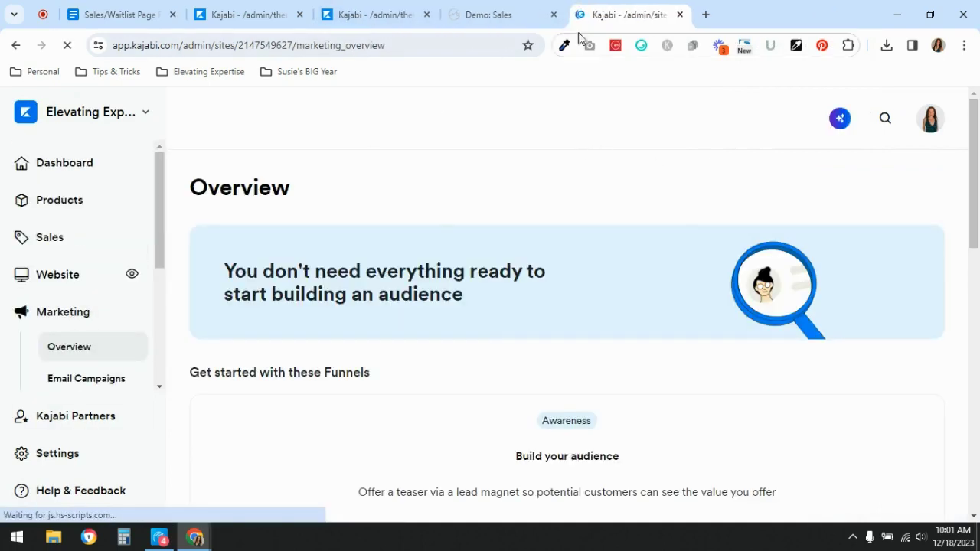
click(554, 14)
drag(252, 13, 511, 13)
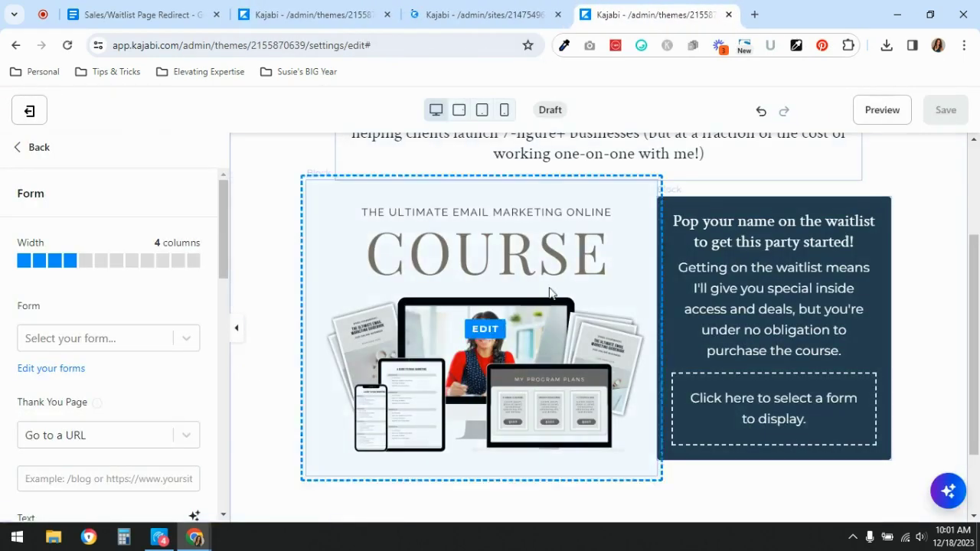
Create and save a new Kajabi form titled "Course Launch Jan. 2024 - Waitlist".
click(463, 18)
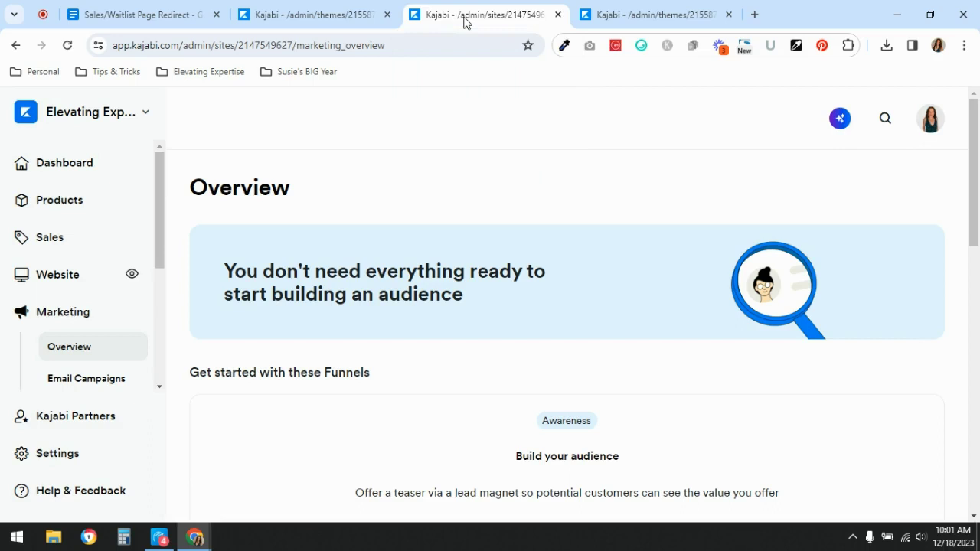
scroll(70, 324, down, 2)
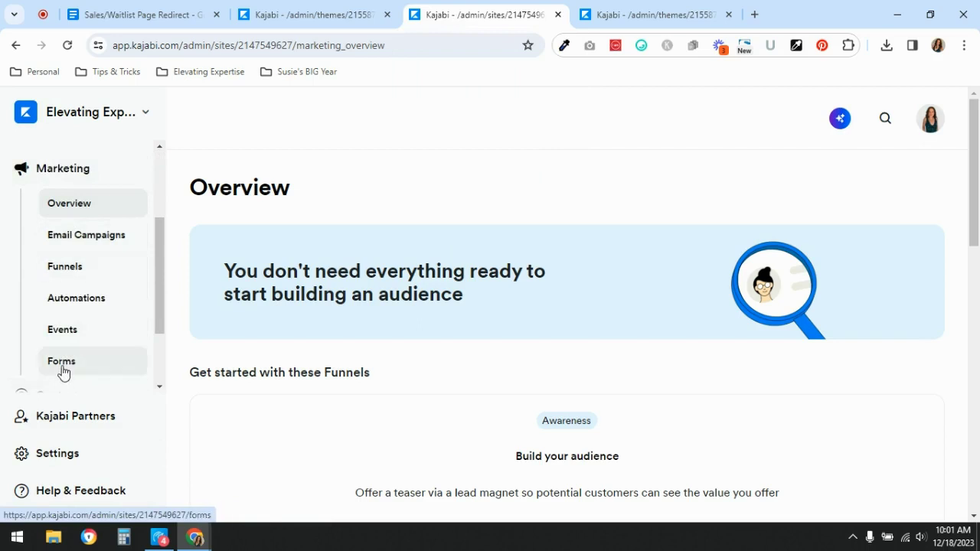
click(63, 372)
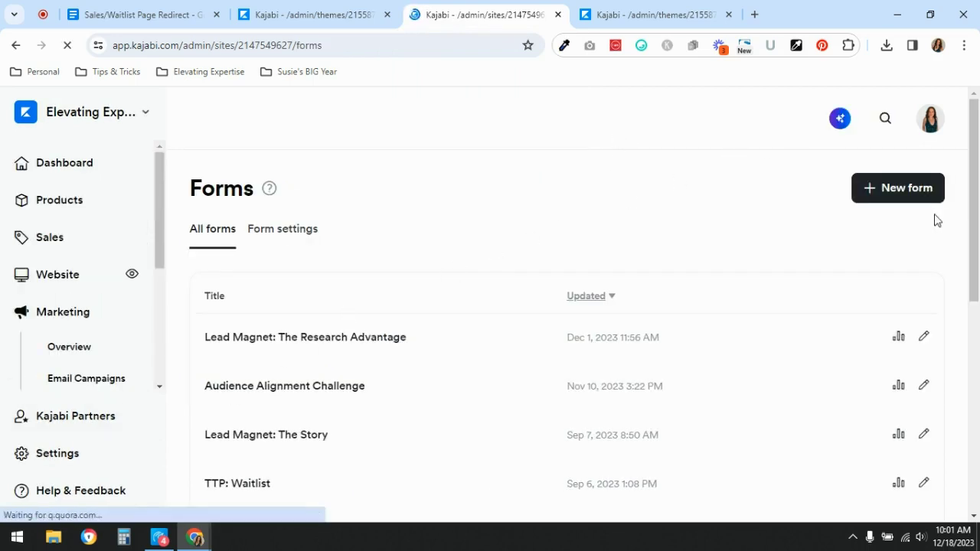
click(921, 189)
text(Course L)
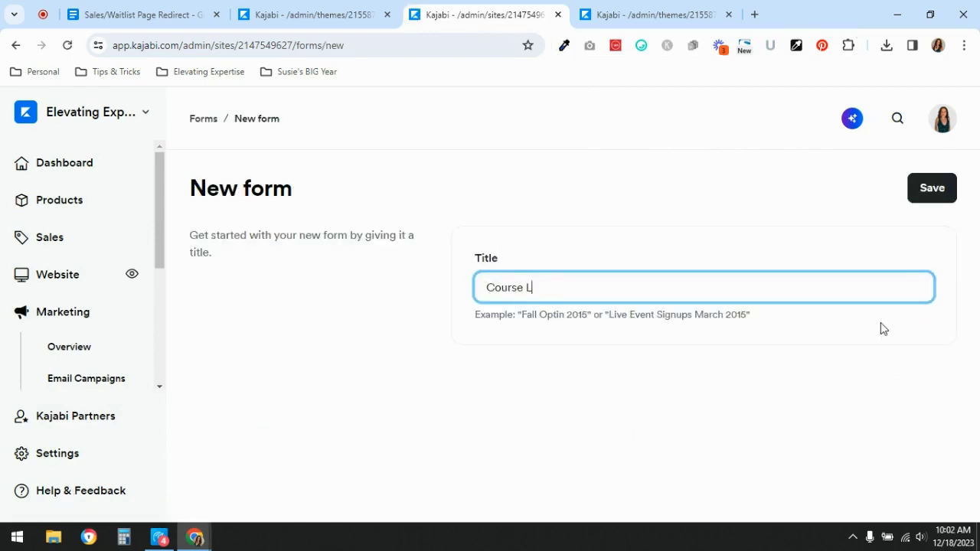
text(aunch Jan. 2024 - Waitlist)
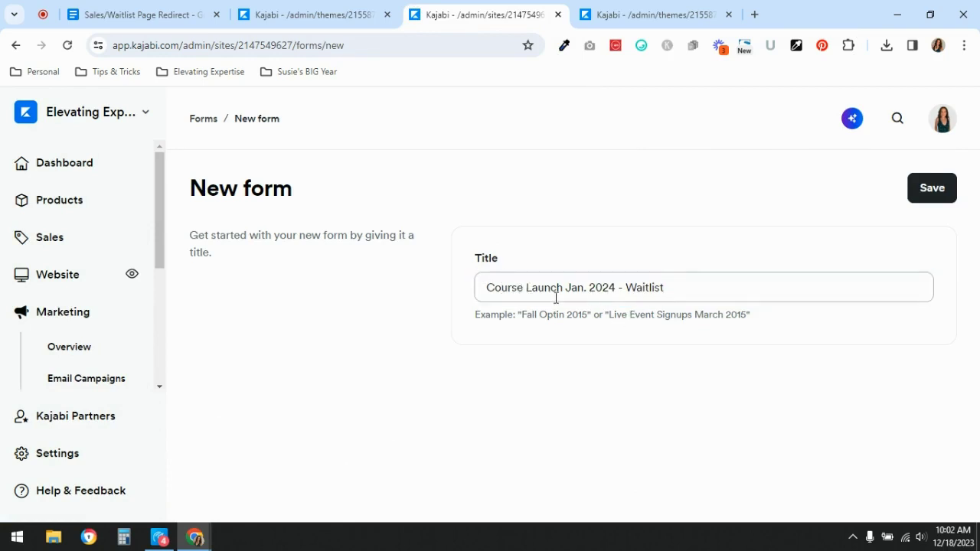
drag(564, 289, 616, 290)
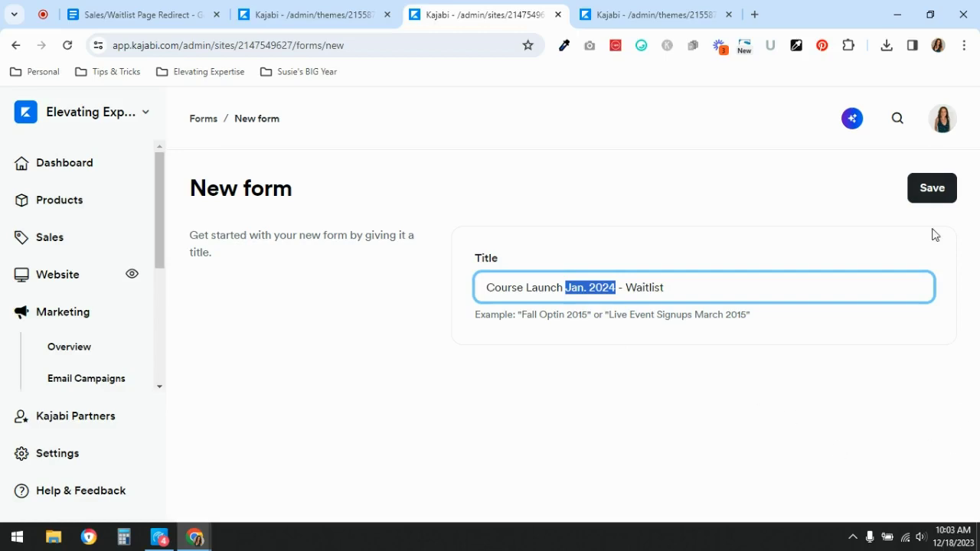
click(930, 189)
Set the waitlist form to Single Opt-In and review its Name and Email form fields.
scroll(952, 395, down, 4)
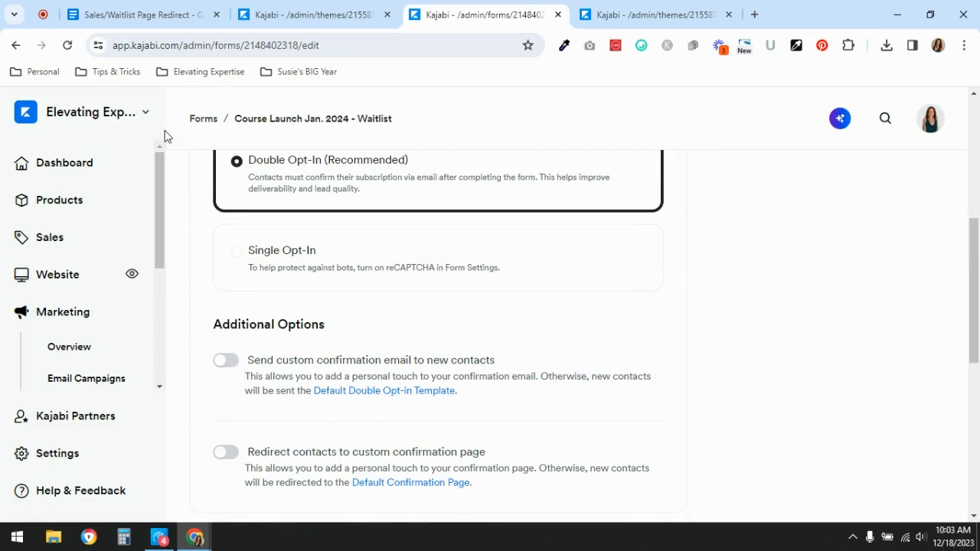
click(236, 253)
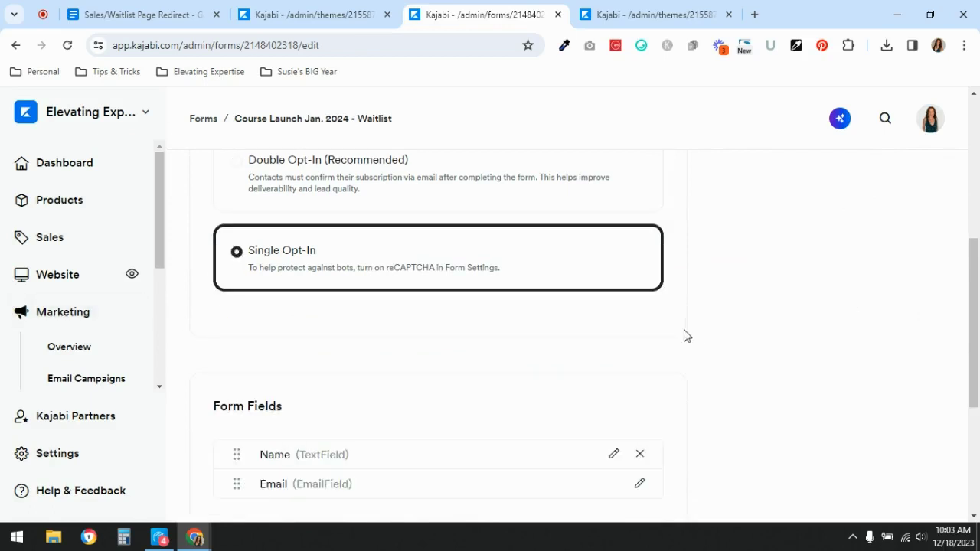
scroll(780, 394, down, 3)
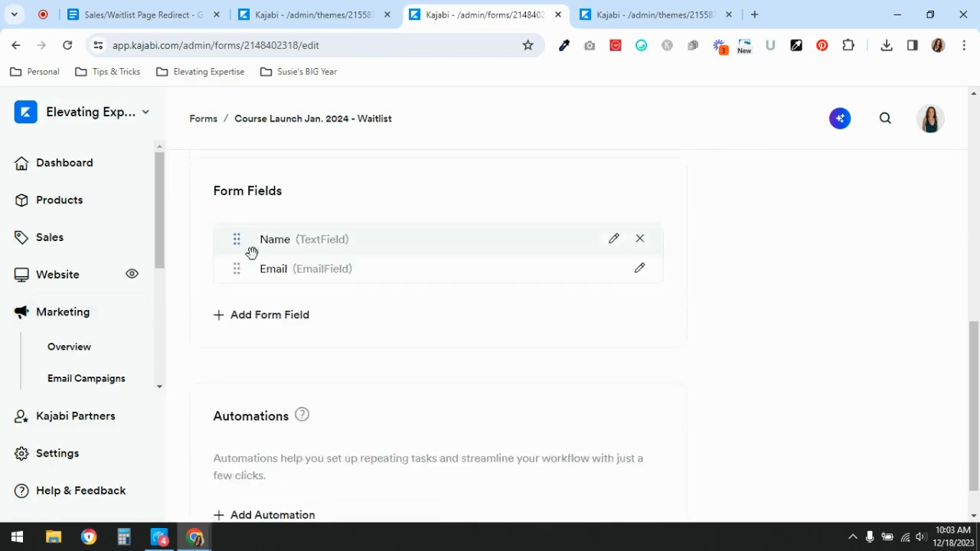
scroll(773, 369, down, 1)
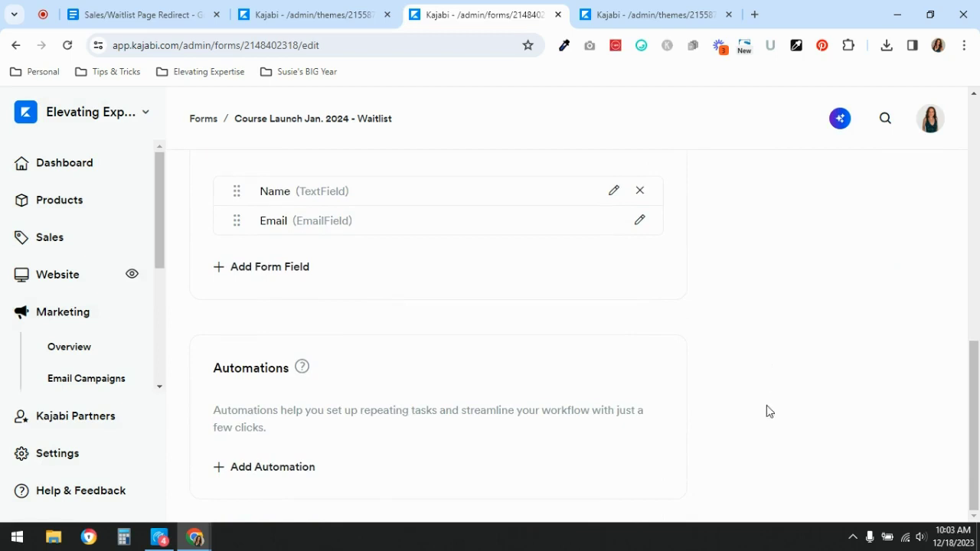
Add and save a form-submission automation that adds a newly created tag, "Course Waitlist - Jan. 2024".
click(267, 474)
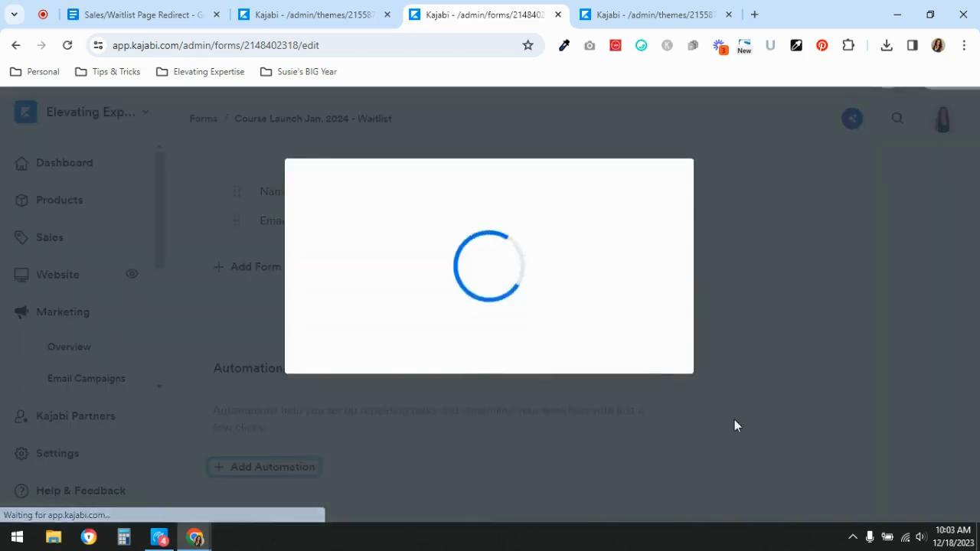
scroll(736, 422, down, 1)
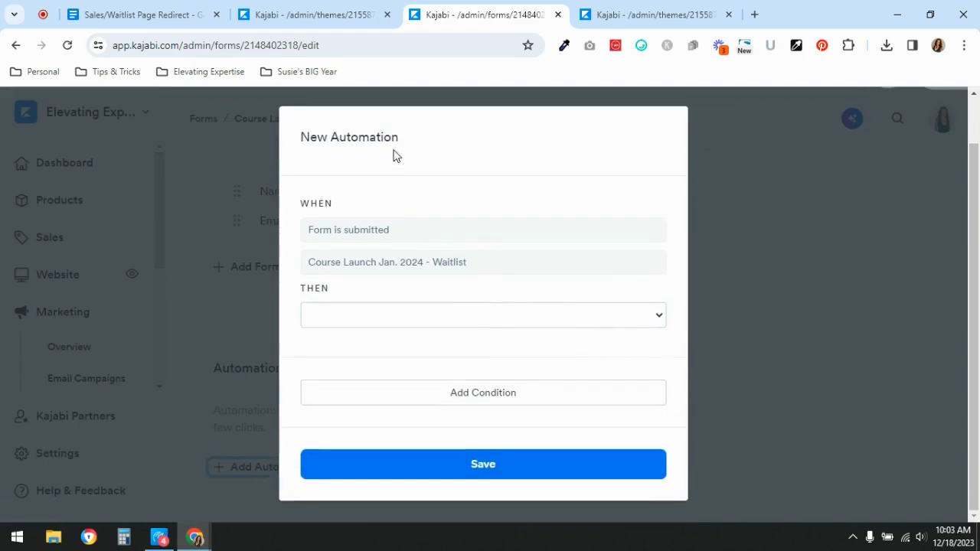
click(562, 327)
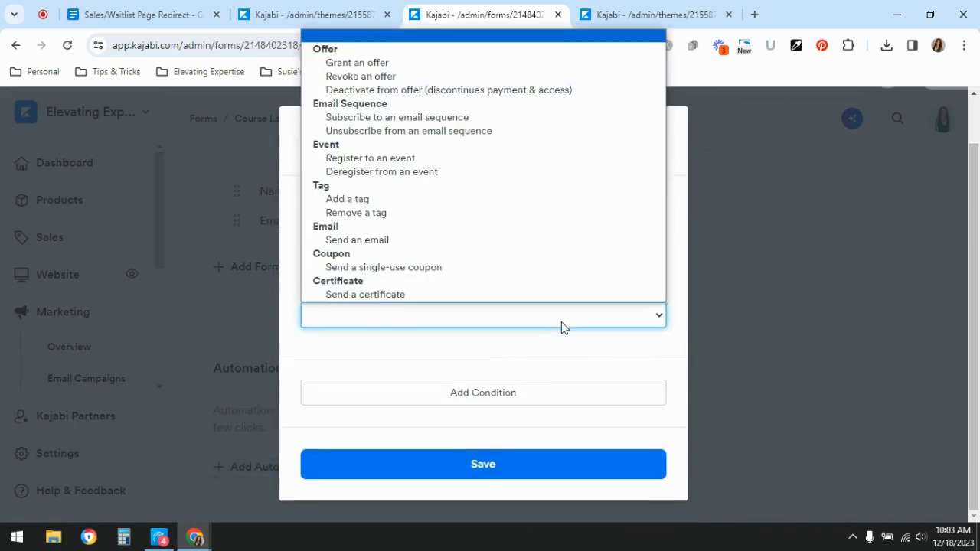
click(531, 205)
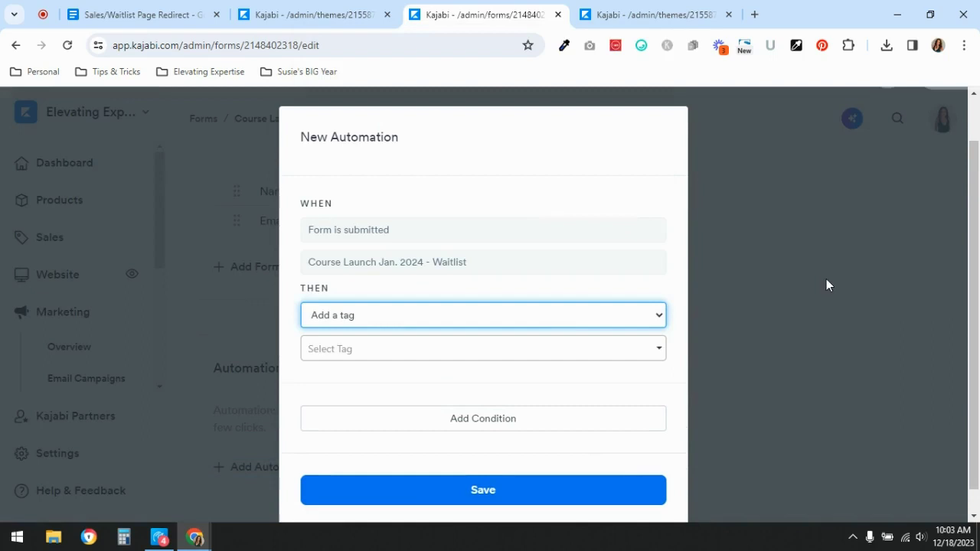
click(564, 353)
text(Course Waitlist - Jan. 2024)
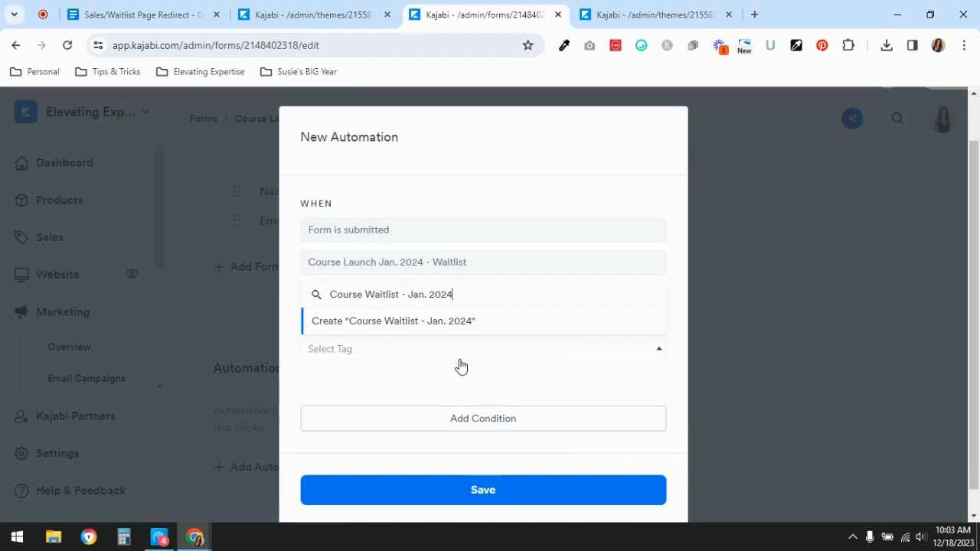
key(Return)
click(507, 464)
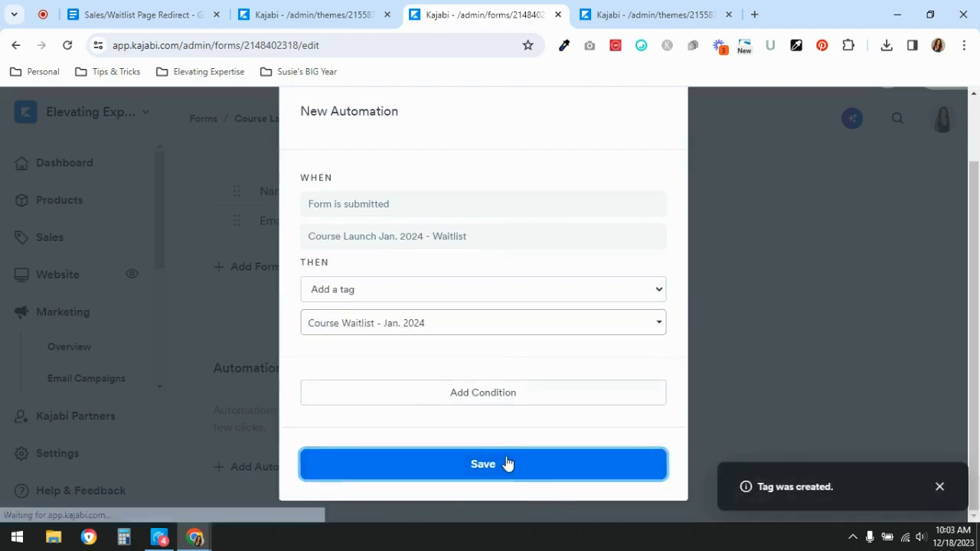
Start a second form automation that sends the person an email with the subject "You're on the waitlist!".
scroll(197, 490, down, 1)
click(274, 468)
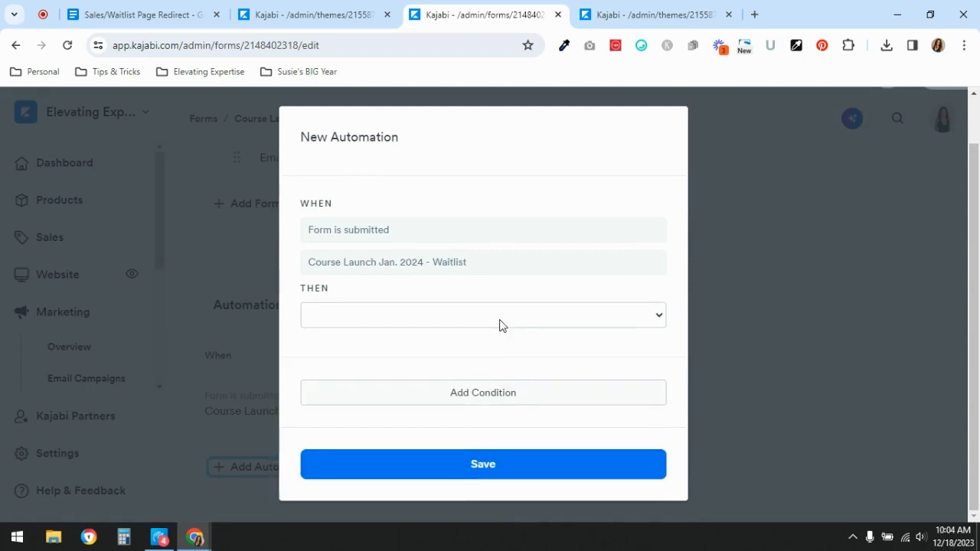
click(498, 323)
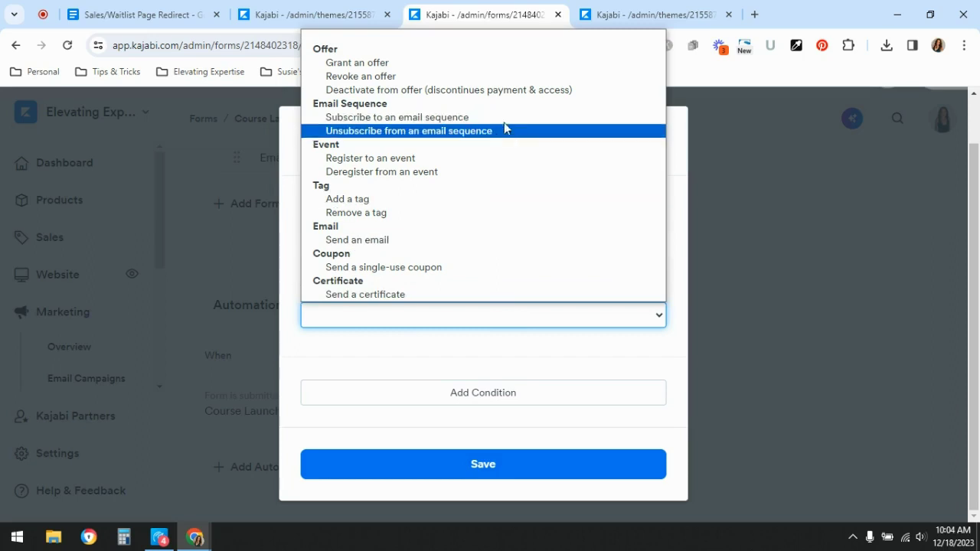
click(549, 241)
scroll(592, 268, down, 3)
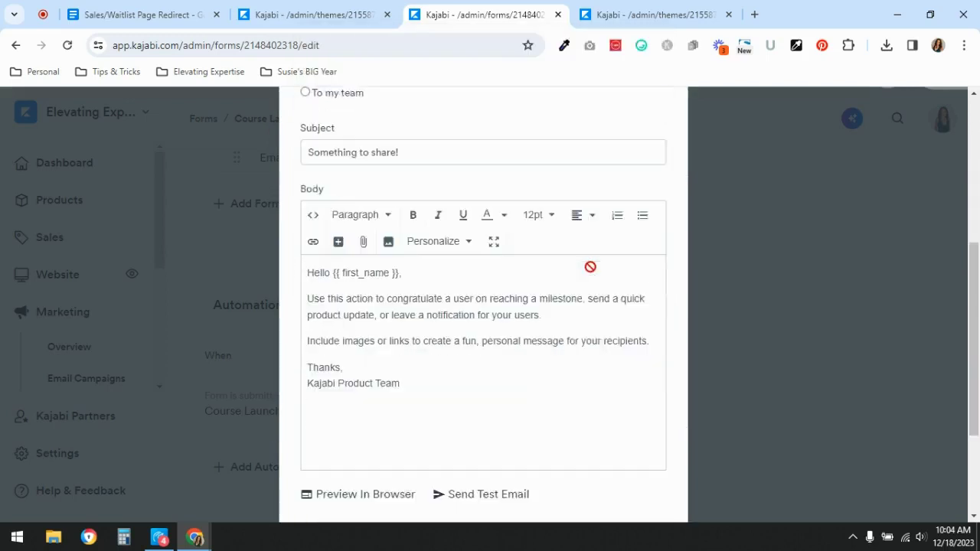
scroll(399, 274, up, 4)
scroll(457, 290, down, 1)
drag(457, 291, 203, 276)
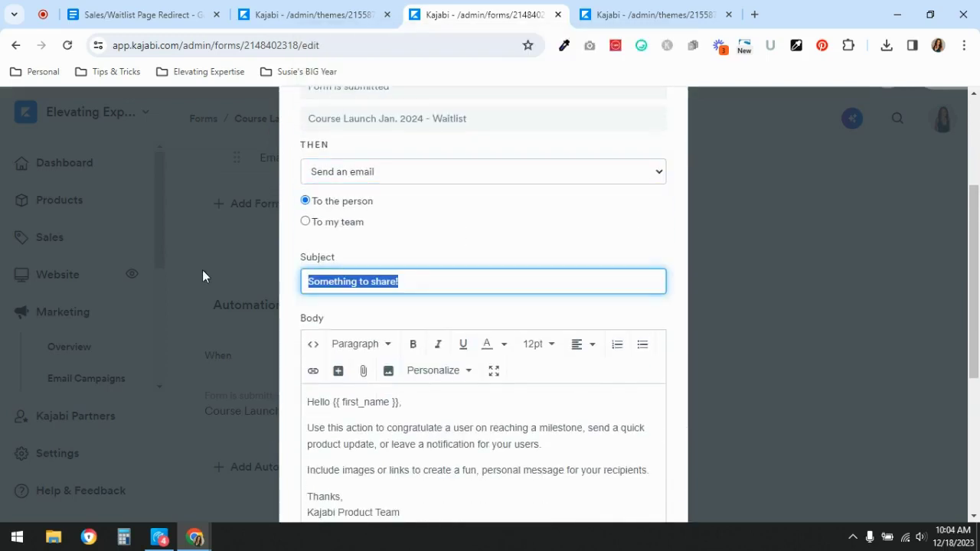
text(You're on the waitlist!)
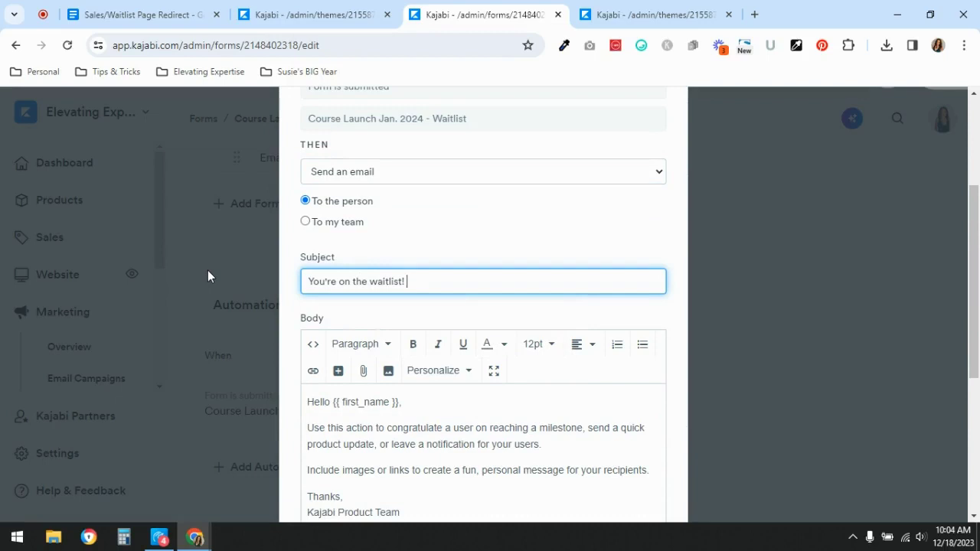
Replace the email text below the greeting with "I'm so excited to share this course with you when it launches!", "It's going to be...." and "-Name".
scroll(466, 344, down, 3)
drag(417, 304, 295, 226)
key(BackSpace)
text(I'm so excited to share this course with you when it launches! )
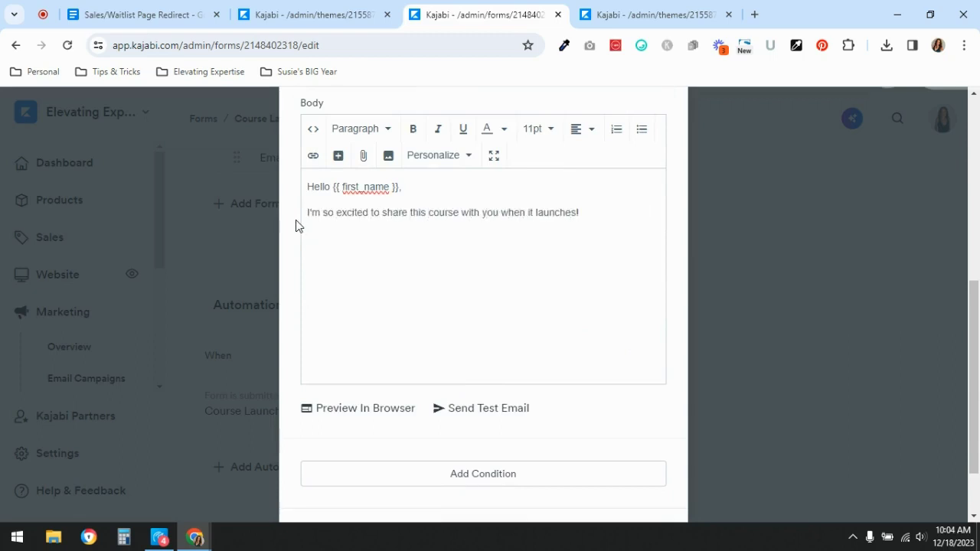
text(It's going to be....)
key(Return)
key(Return)
text(-Name)
key(Home)
key(BackSpace)
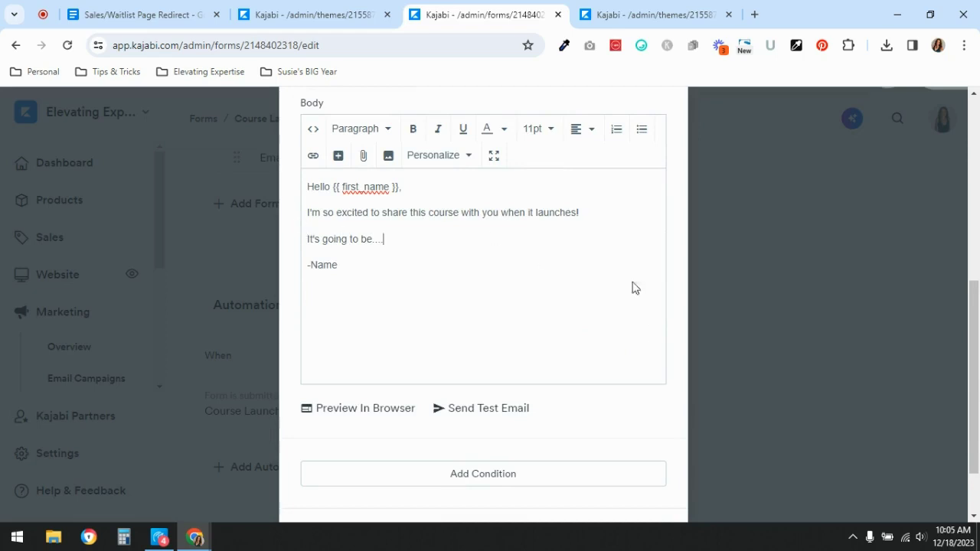
click(456, 232)
scroll(601, 301, down, 2)
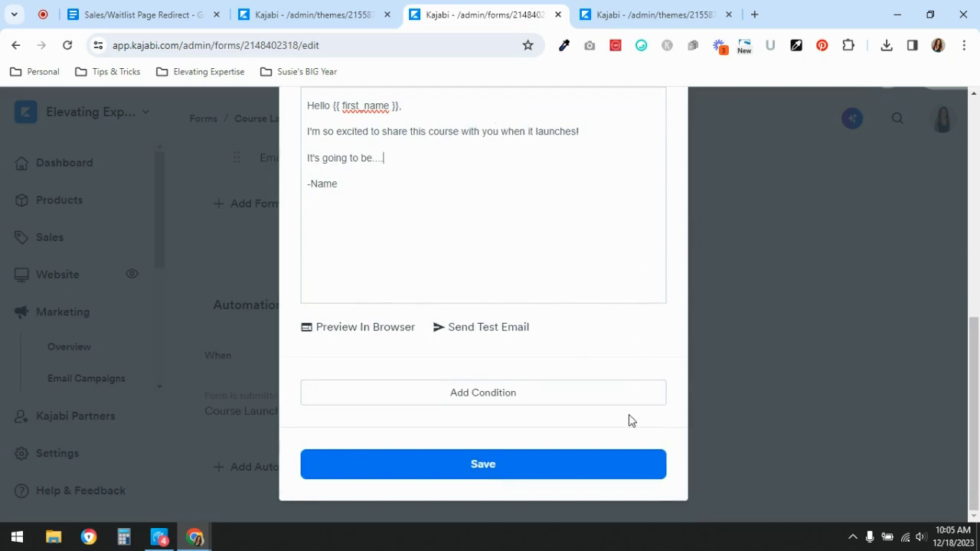
Save the email automation, and check off "Create waitlist form" and its email sequence and tag sub-item in the Google Docs checklist.
click(485, 468)
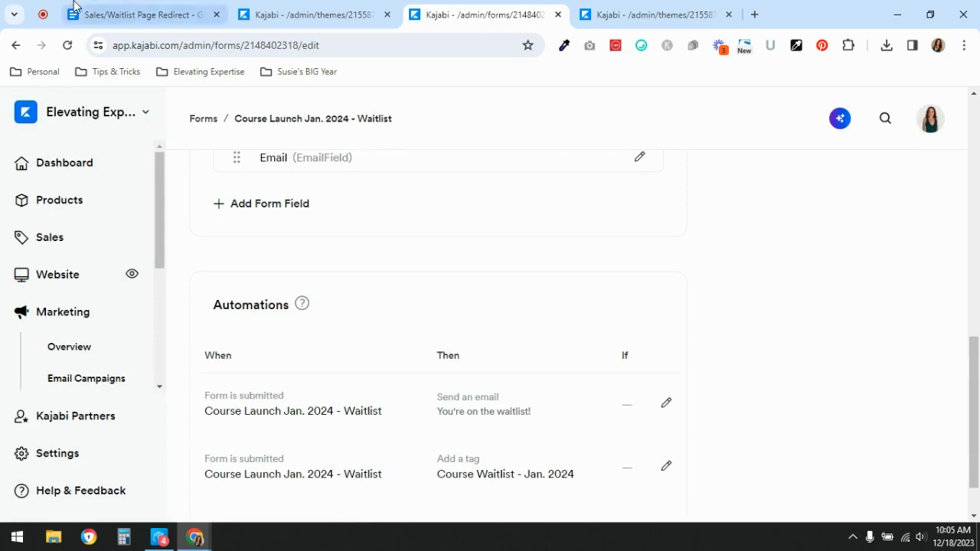
click(142, 21)
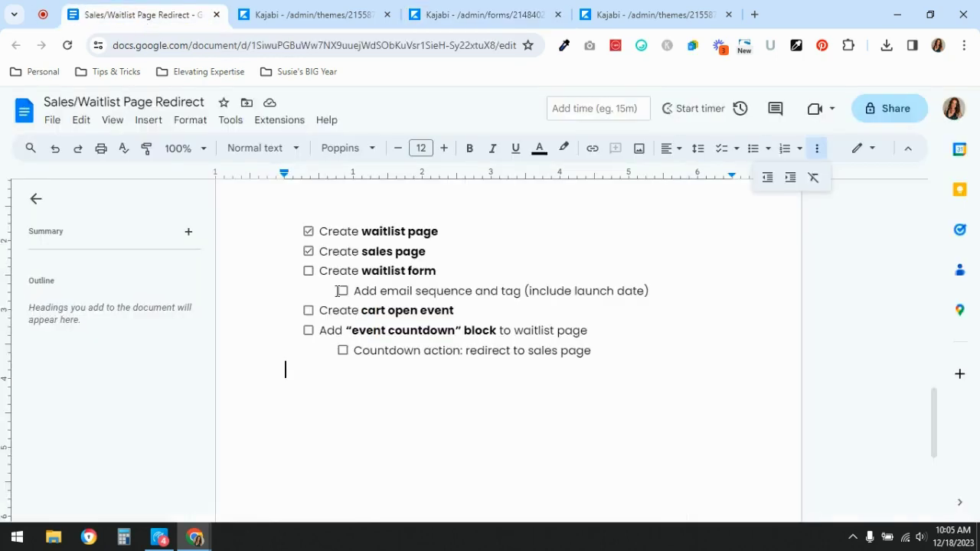
click(308, 272)
click(343, 292)
Add a top-level checklist item "Add waitlist form to waitlist page" below the email sequence and tag sub-item.
click(675, 291)
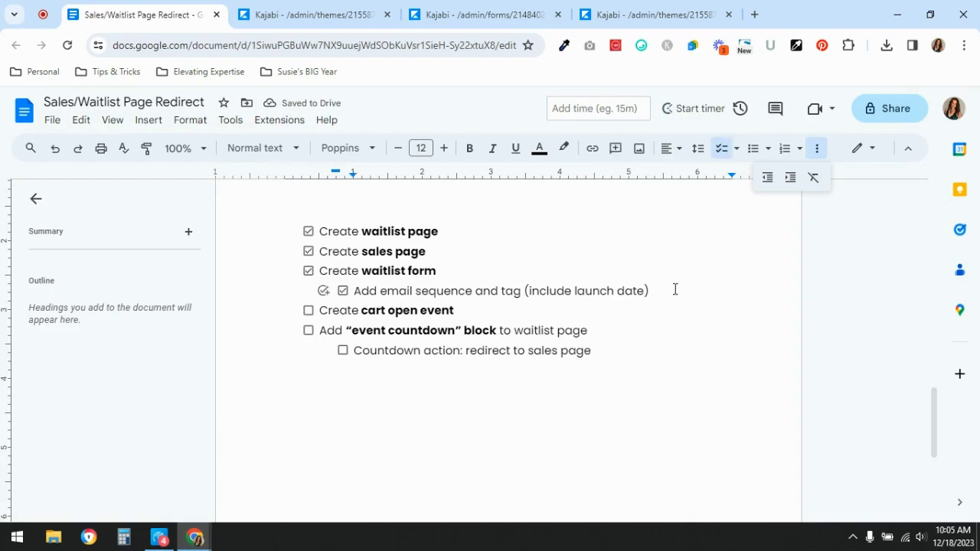
key(Return)
click(766, 179)
text(Add waitlist form to waitlist page)
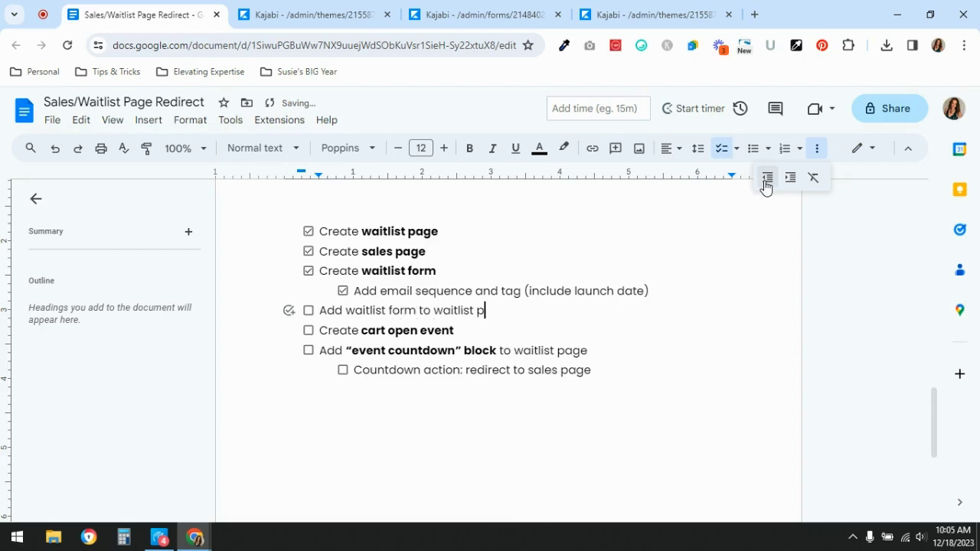
click(528, 337)
click(509, 310)
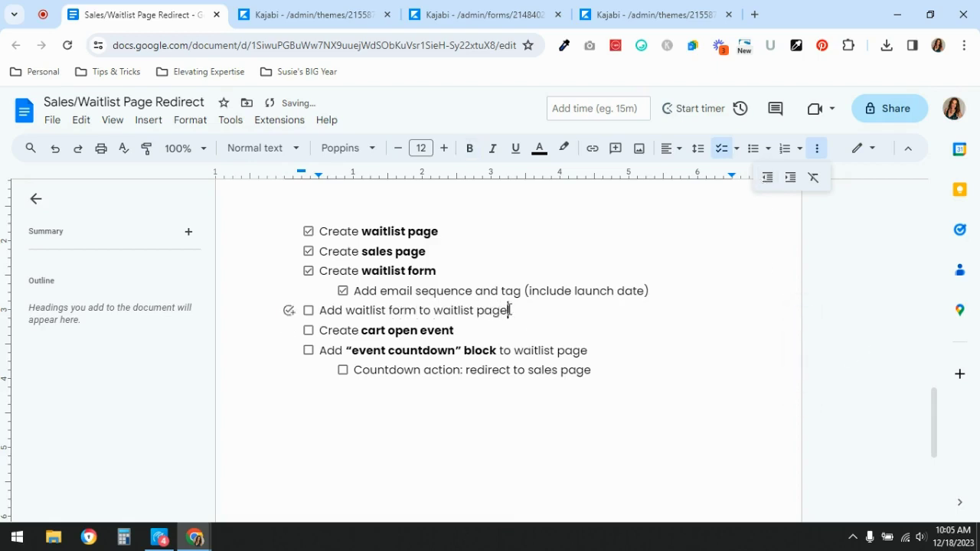
Reload the Kajabi waitlist page editor, assign the form "Course Launch Jan. 2024 - Waitlist" to the form block, and save.
click(660, 6)
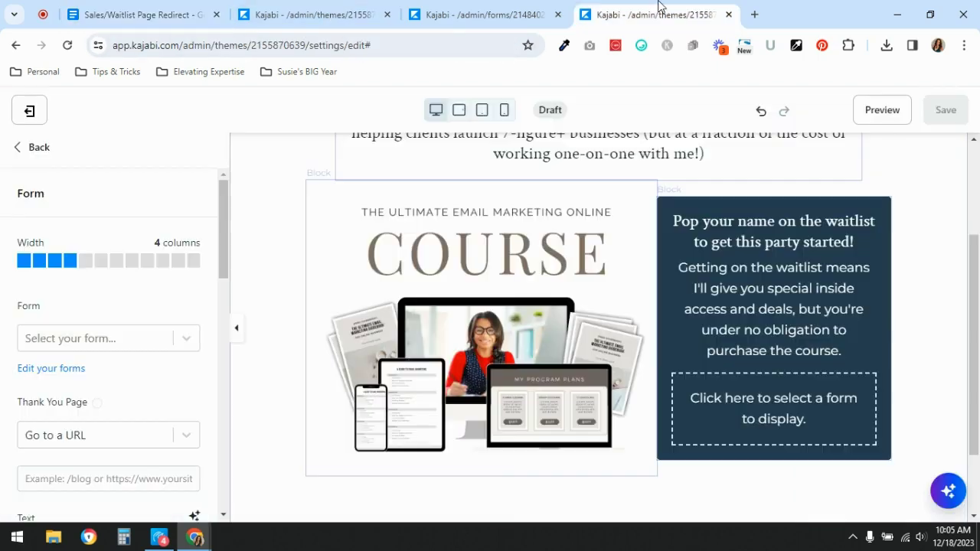
click(806, 419)
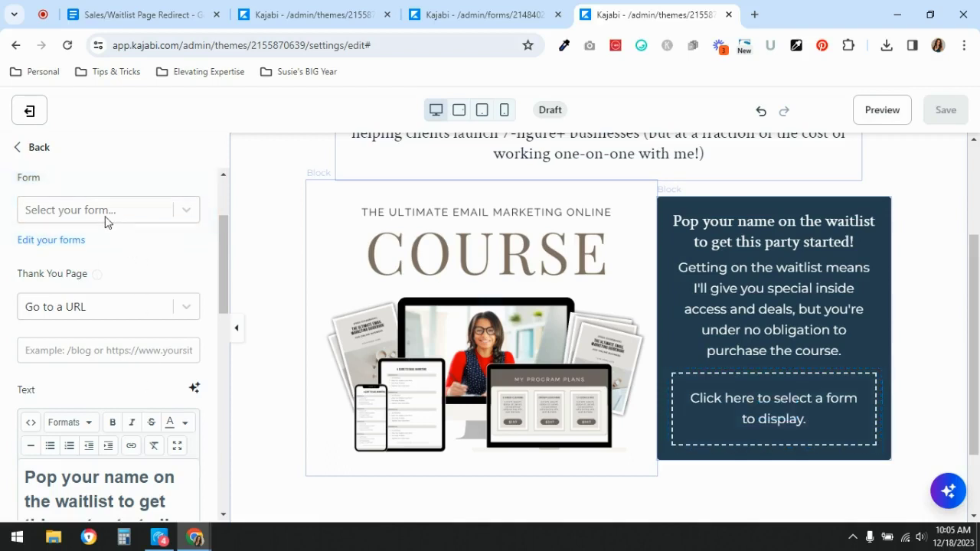
click(68, 45)
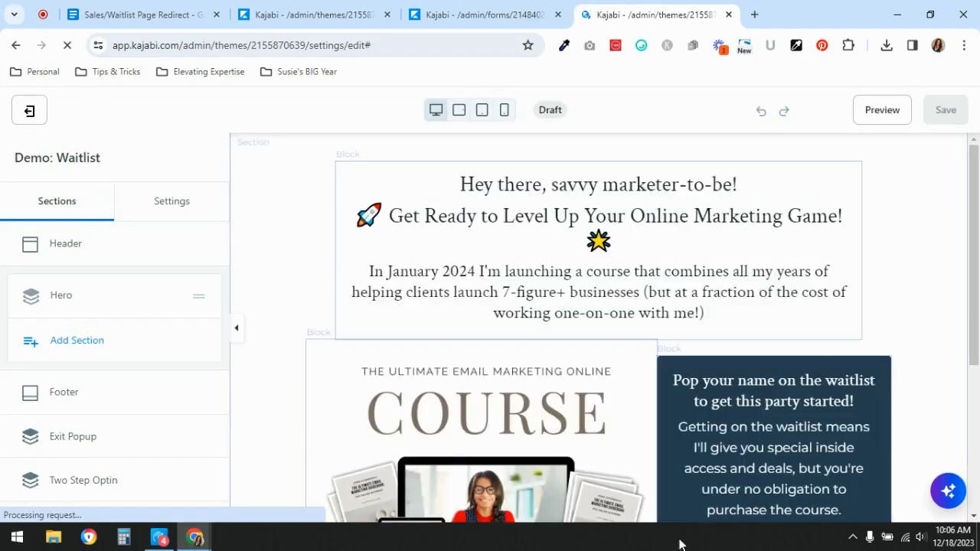
scroll(642, 408, down, 1)
scroll(641, 408, down, 1)
click(772, 348)
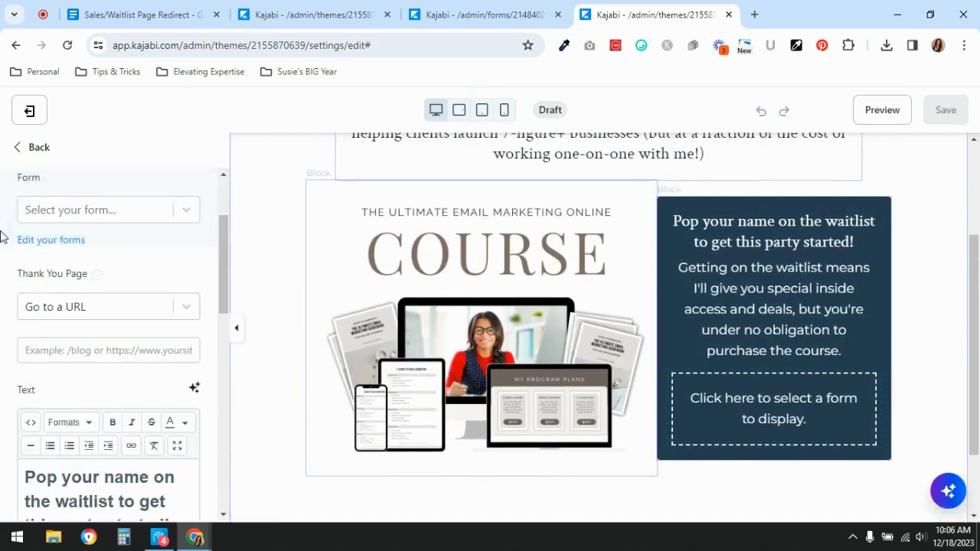
click(88, 214)
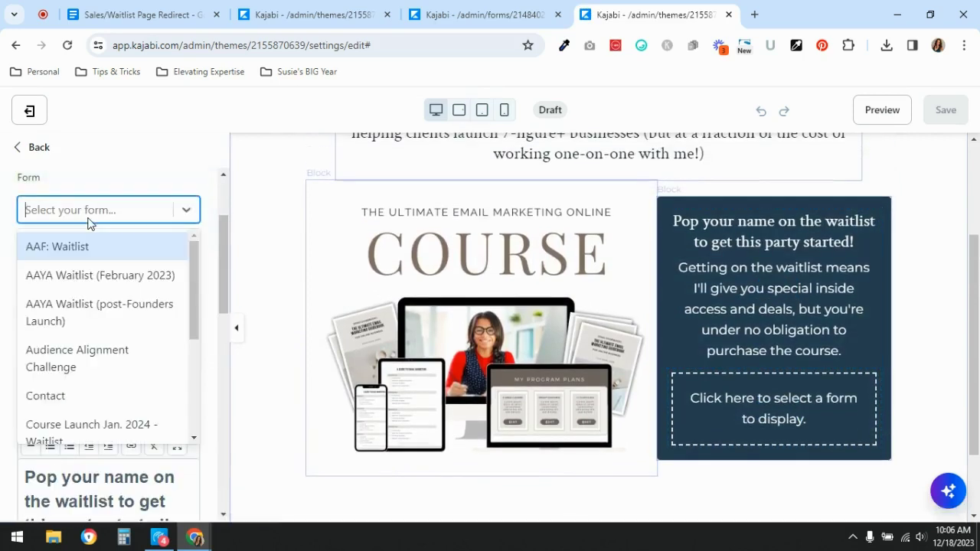
click(153, 427)
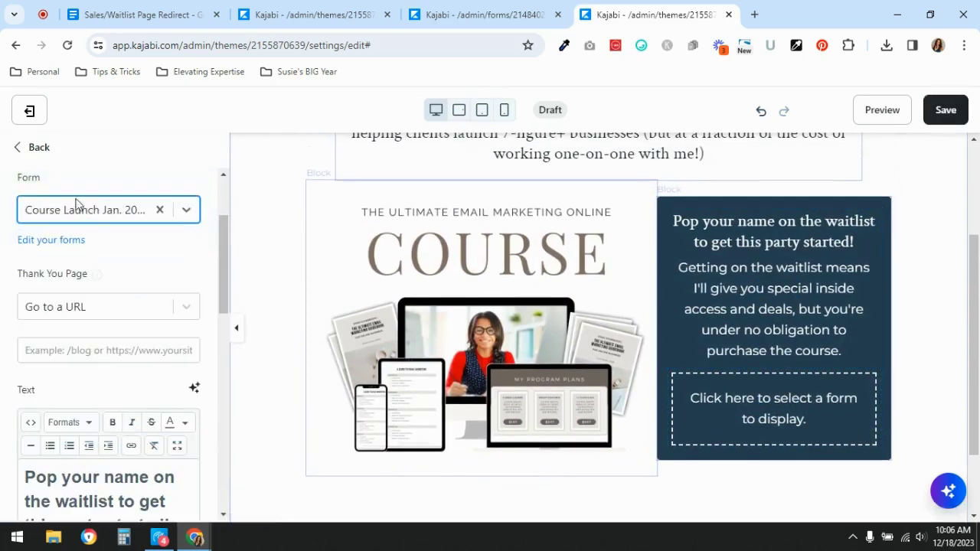
click(947, 113)
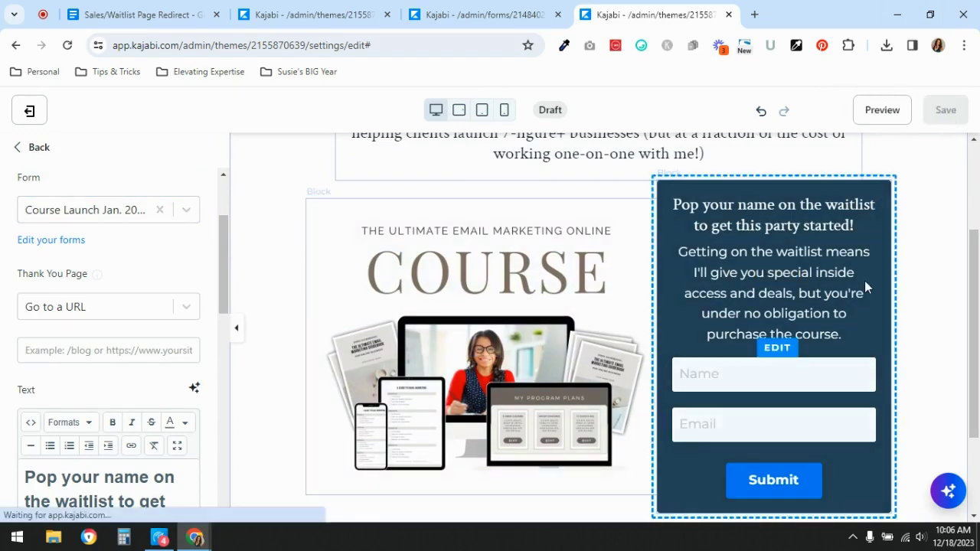
Set the form's submit button text to "I can't wait!" with the purple background color 9B59B6, and save the page.
scroll(865, 280, down, 2)
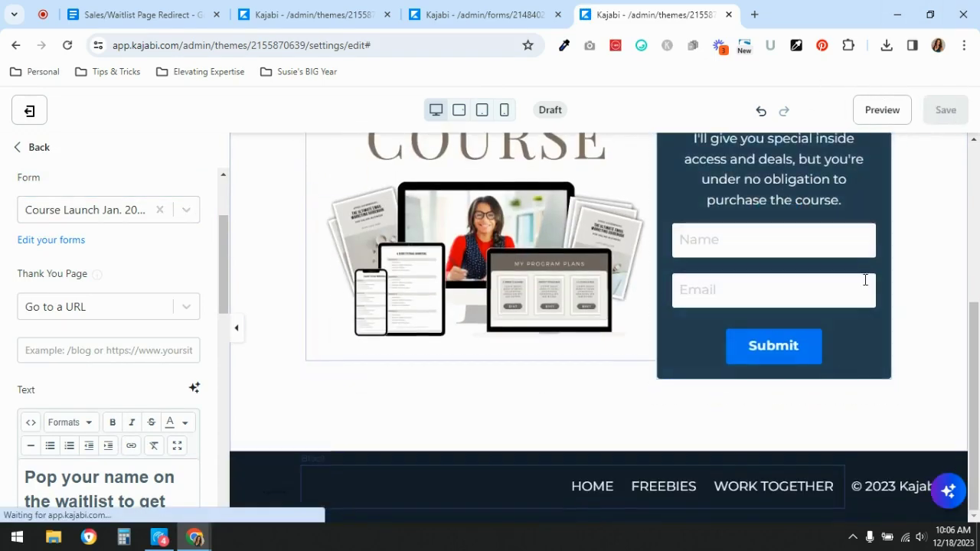
click(759, 354)
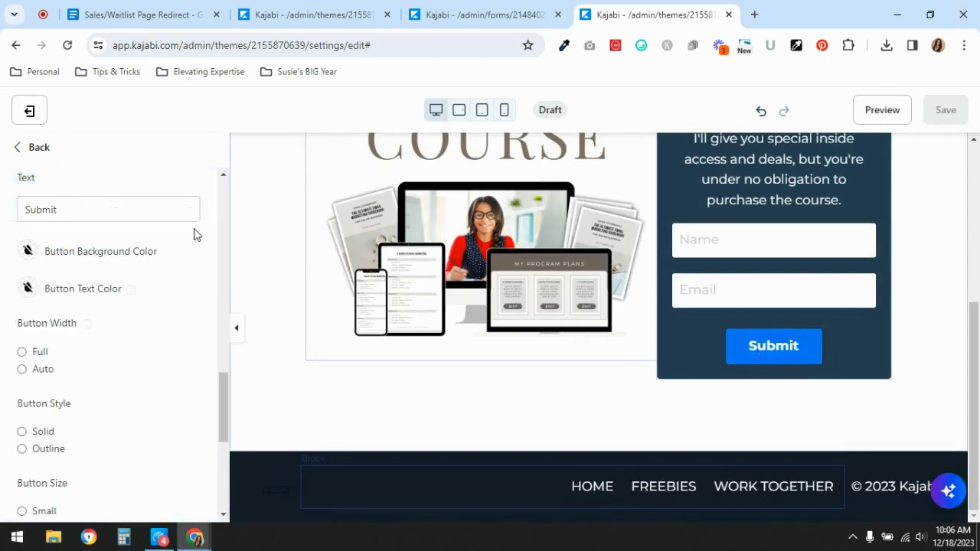
drag(129, 209, 3, 217)
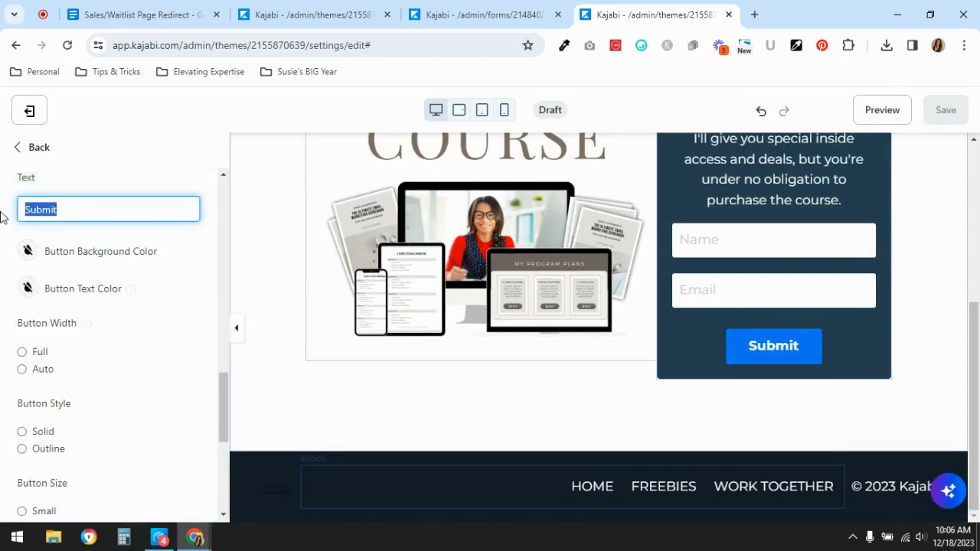
text(I can't wait!)
click(28, 251)
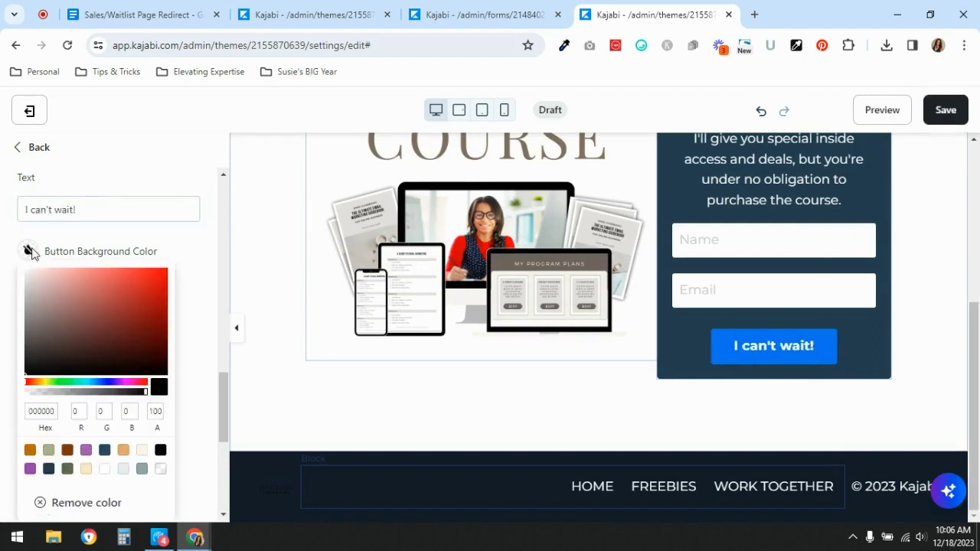
click(86, 450)
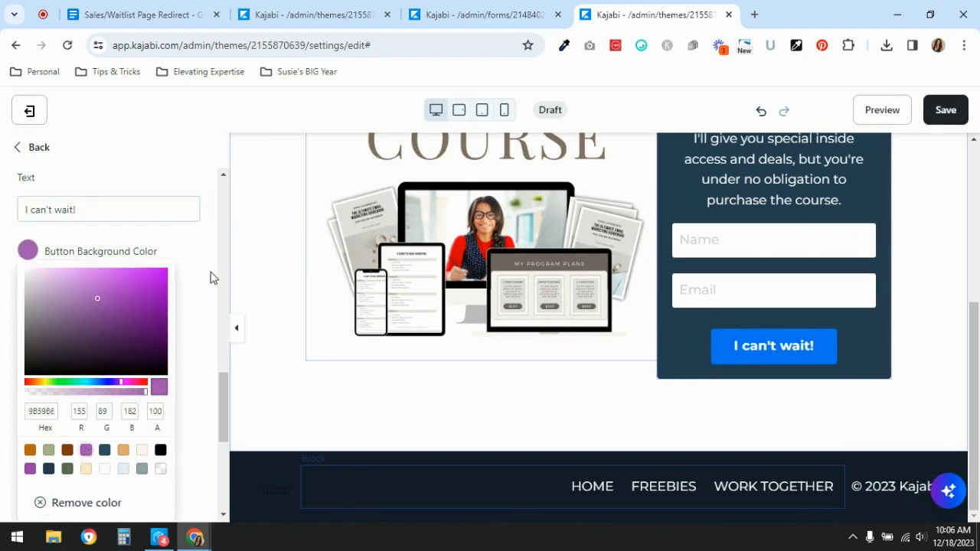
click(943, 111)
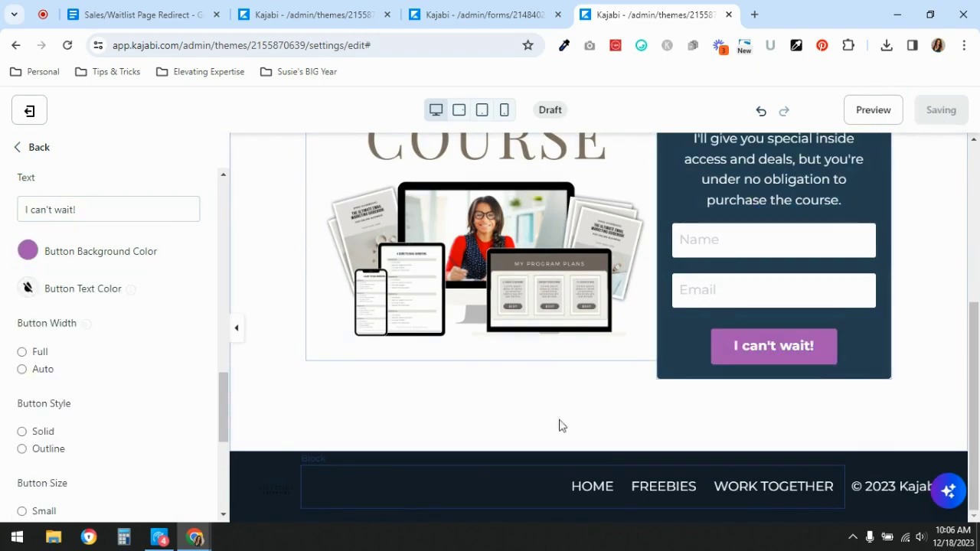
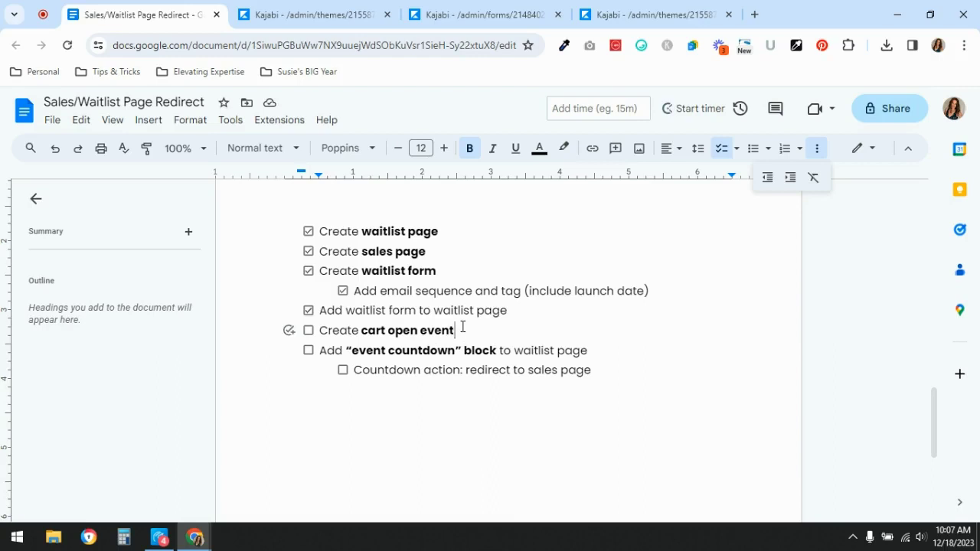
Add a non-bold sub-item "Cart open: Jan. 15 at 8am" under "Create cart open event" in the Google Docs checklist.
key(Return)
key(Tab)
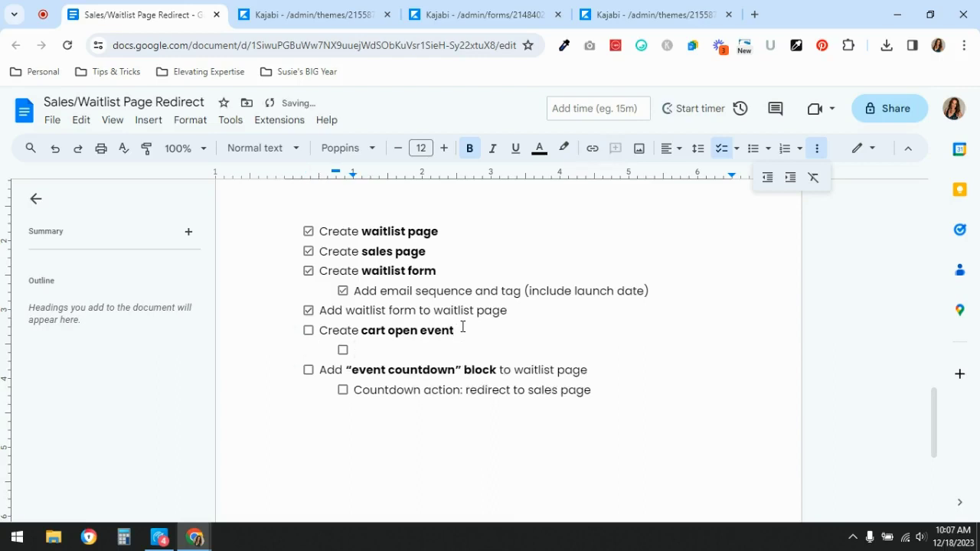
key(ctrl+b)
text(Cart )
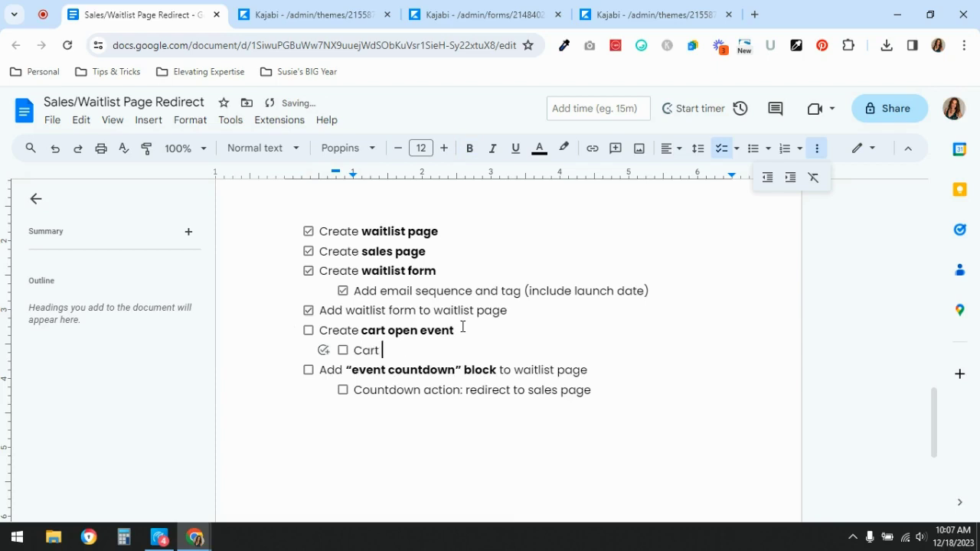
text(open: Jan. 15)
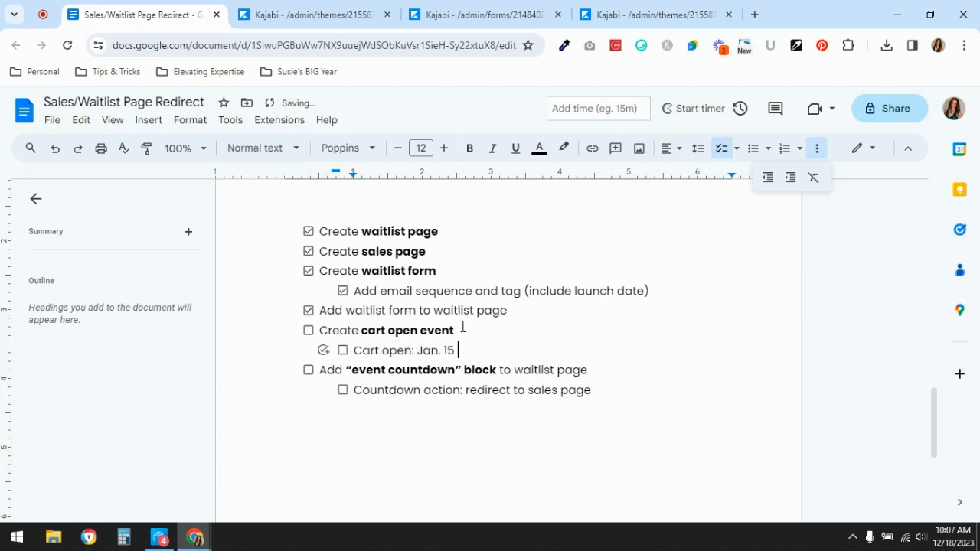
text( at 8M)
key(BackSpace)
text(am)
Add a second sub-item "Cart close: Jan. 25 at 8pm" under "Create cart open event".
key(Return)
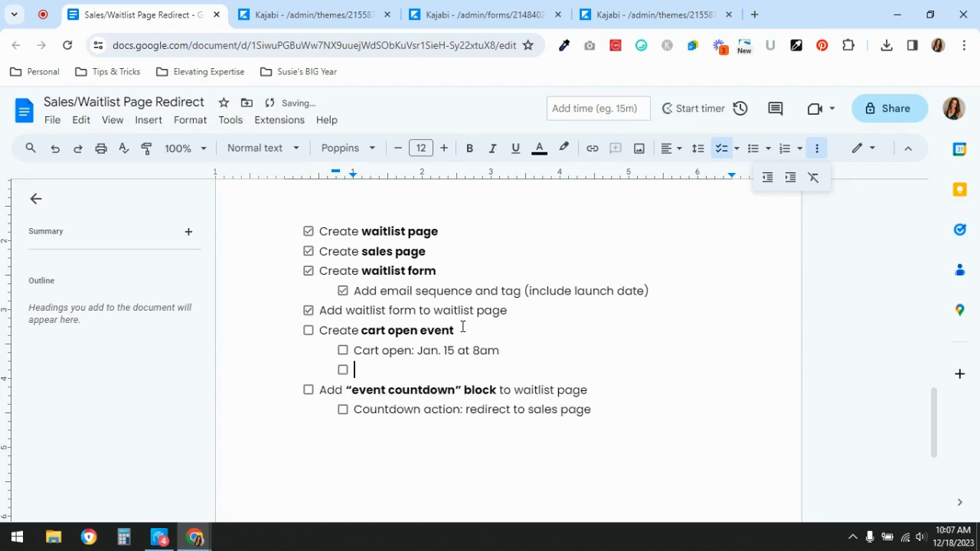
text(Cart close: Jan. 25 at)
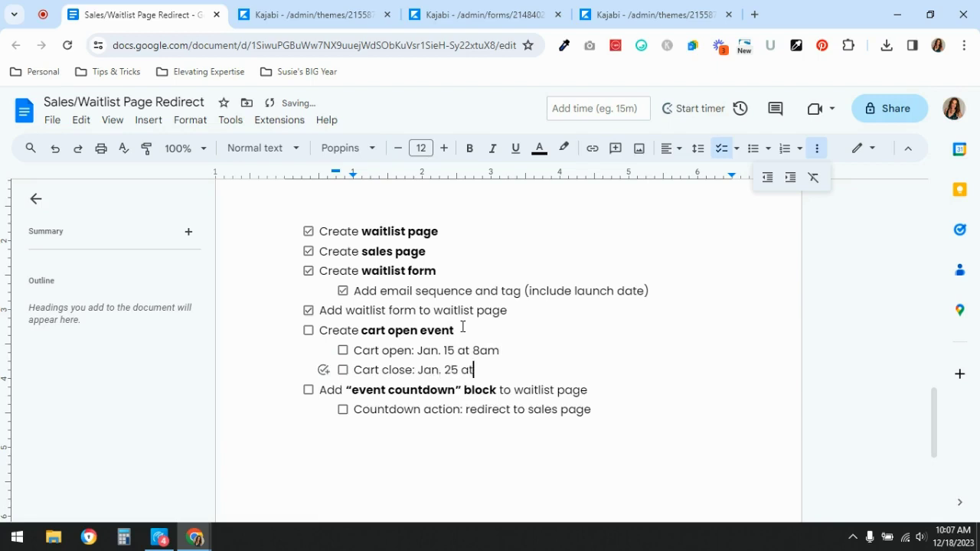
text( 8pm)
click(461, 372)
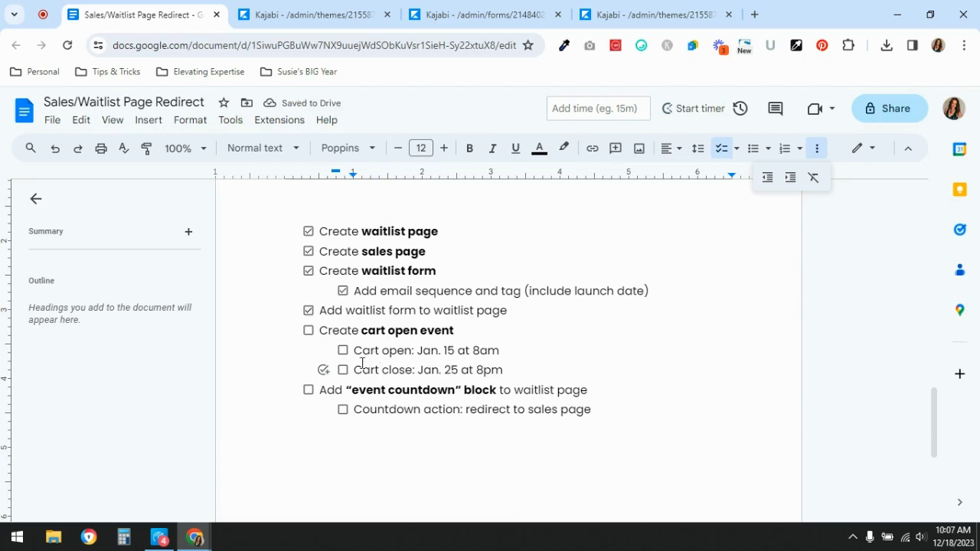
drag(523, 375, 515, 369)
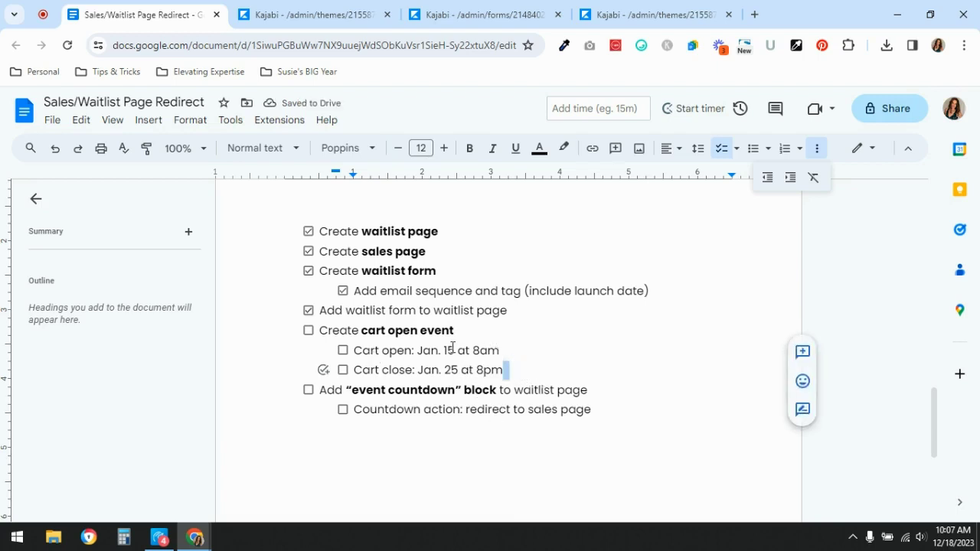
click(502, 349)
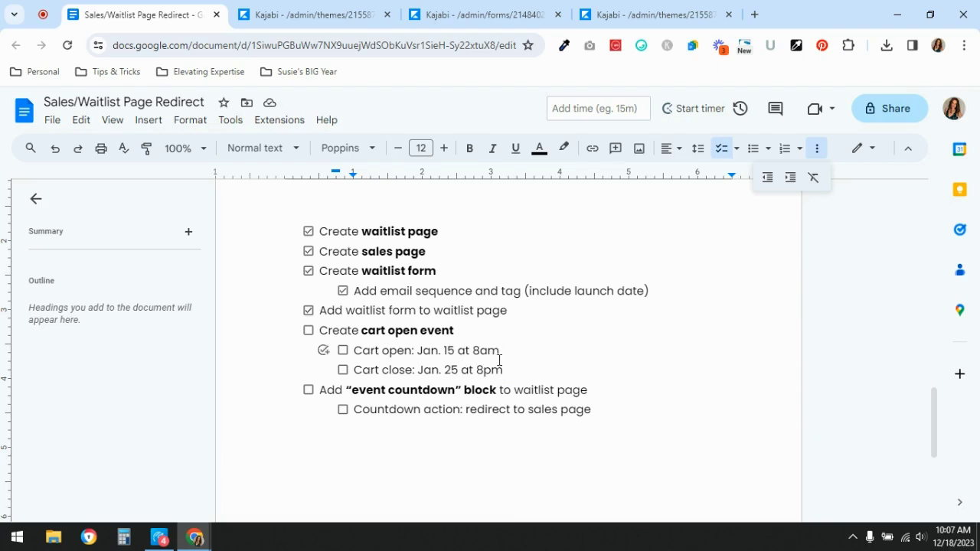
click(531, 374)
In Kajabi's marketing events, start a new event titled "Course Launch 2024".
click(467, 17)
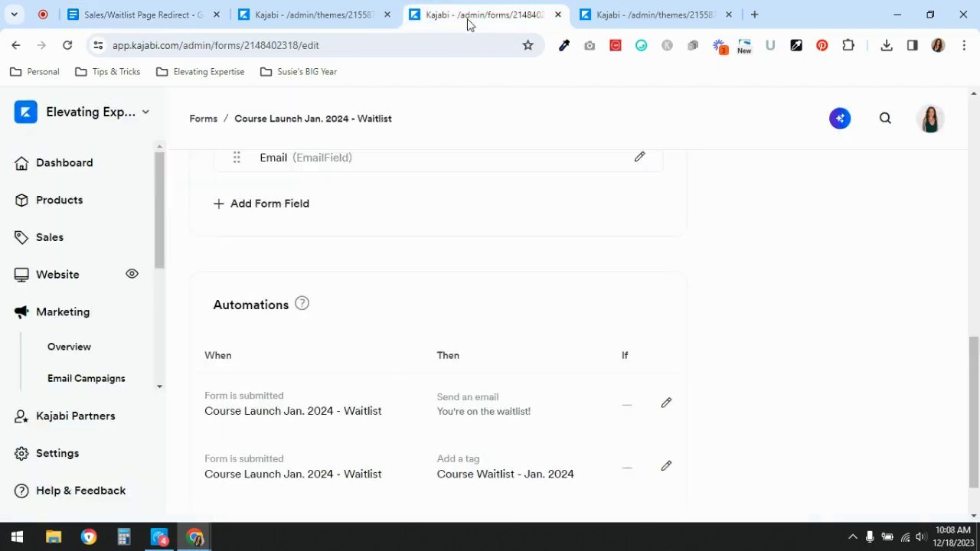
click(76, 328)
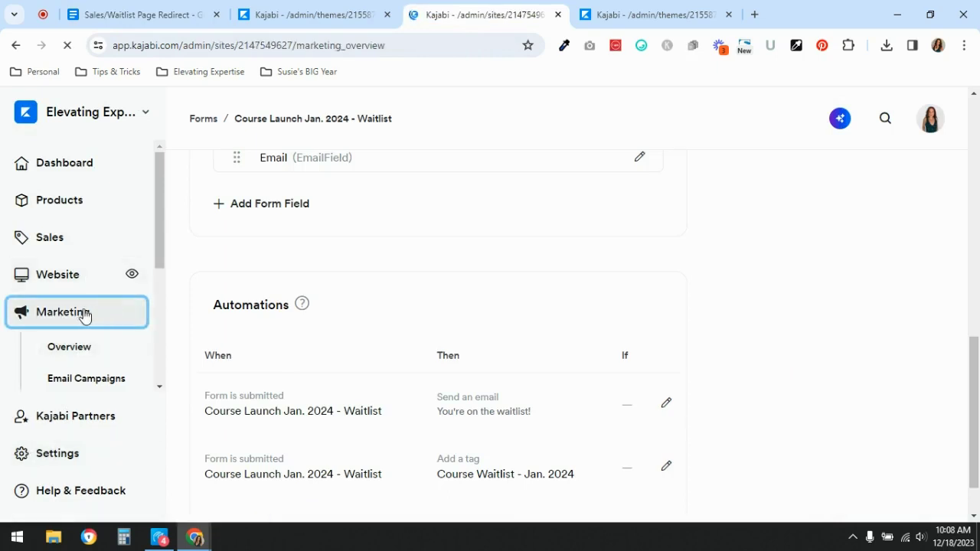
scroll(85, 320, down, 3)
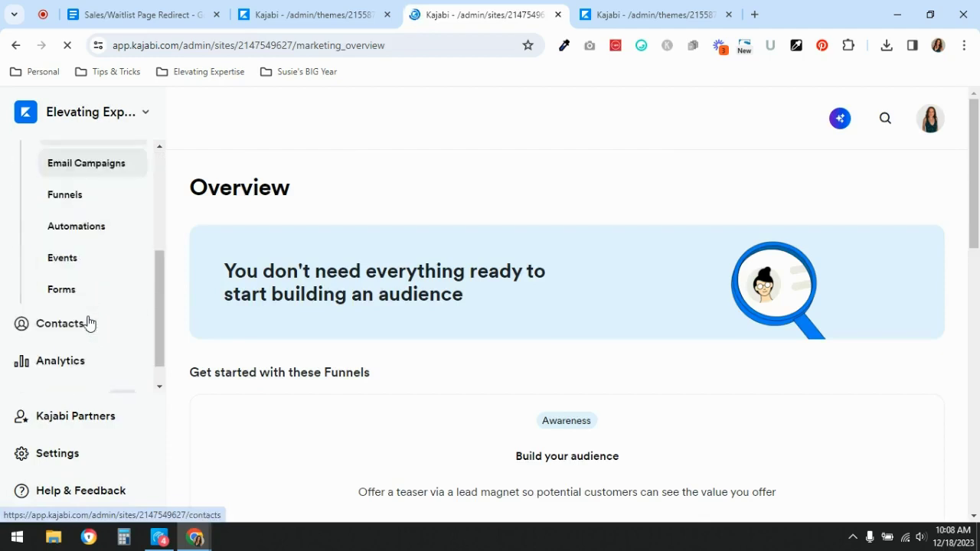
click(73, 261)
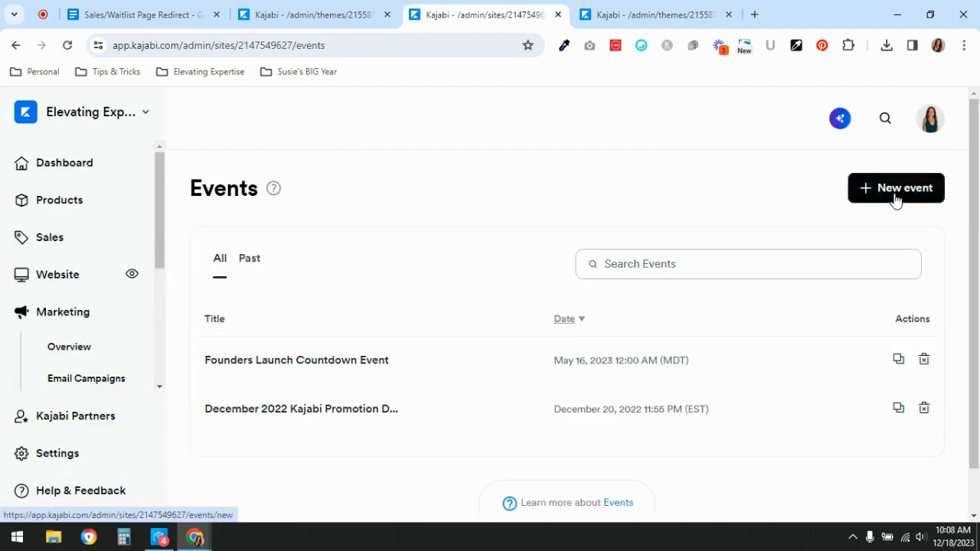
click(896, 198)
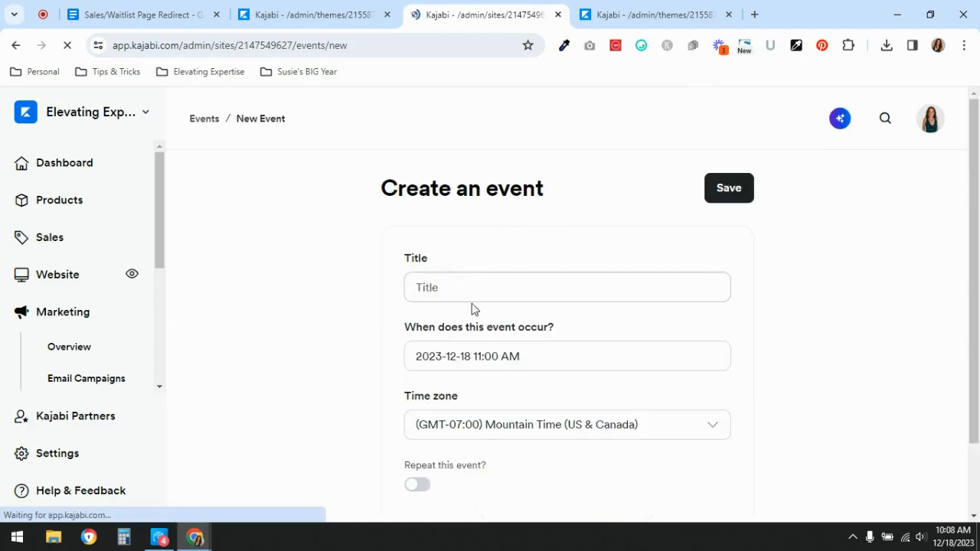
click(462, 288)
text(Course Launch 2024)
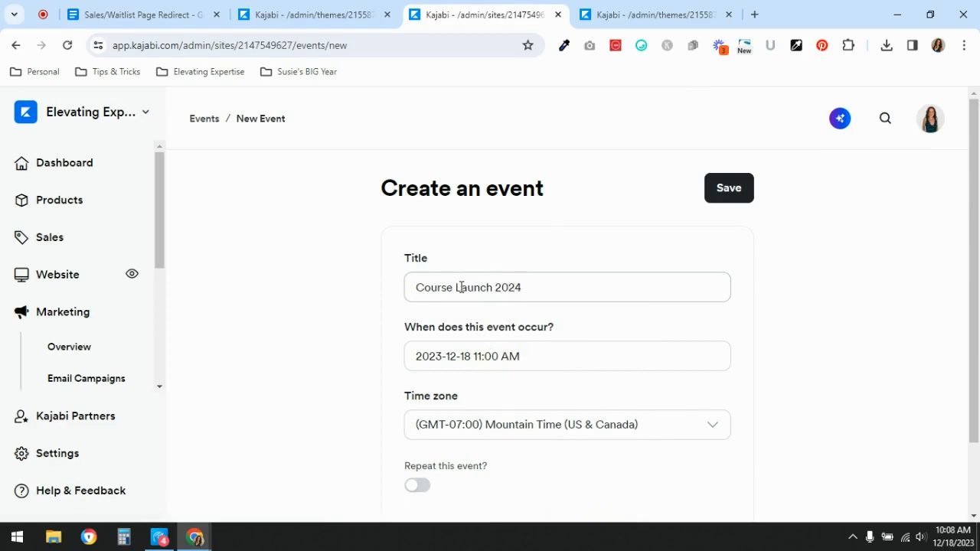
Set the event's date and time to January 15, 2024 at 8:00 AM.
click(595, 359)
scroll(620, 359, down, 1)
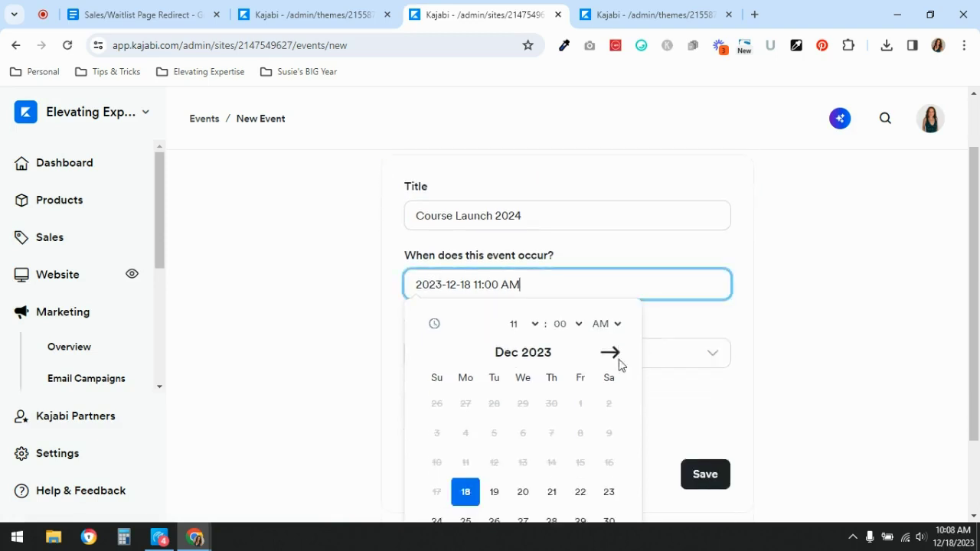
scroll(621, 366, down, 1)
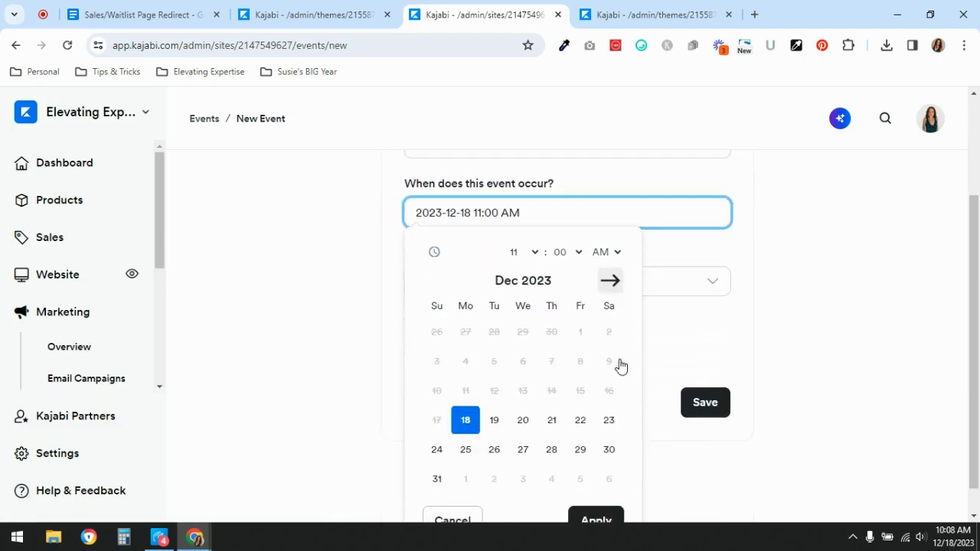
click(616, 285)
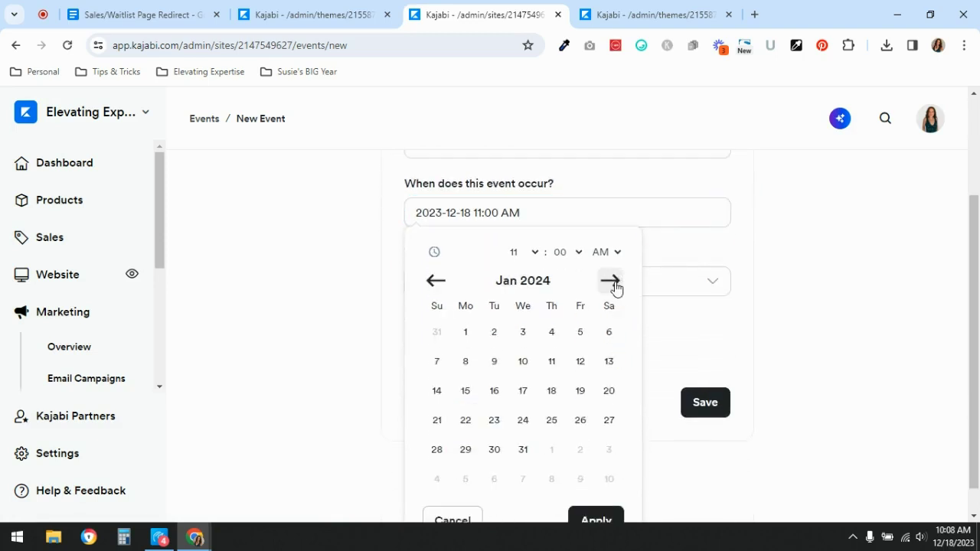
click(464, 397)
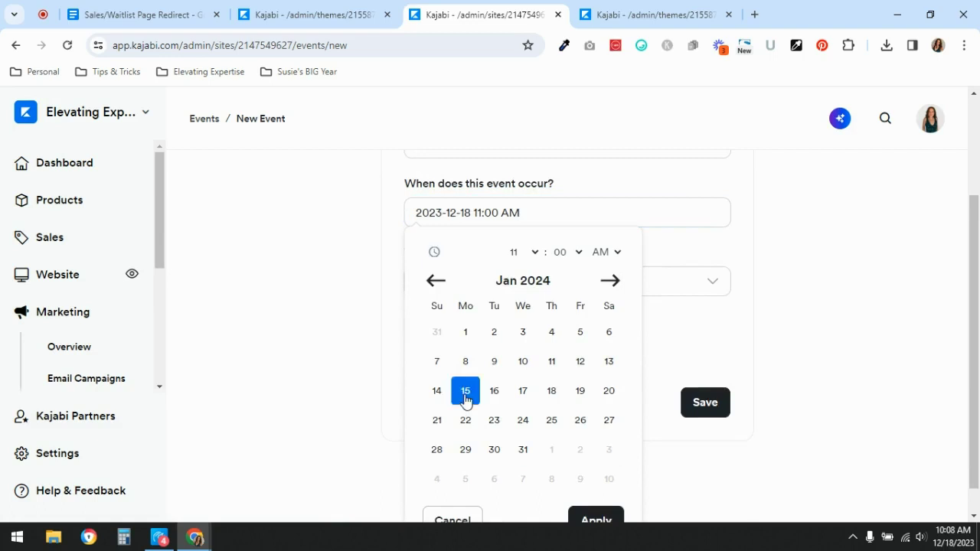
click(533, 255)
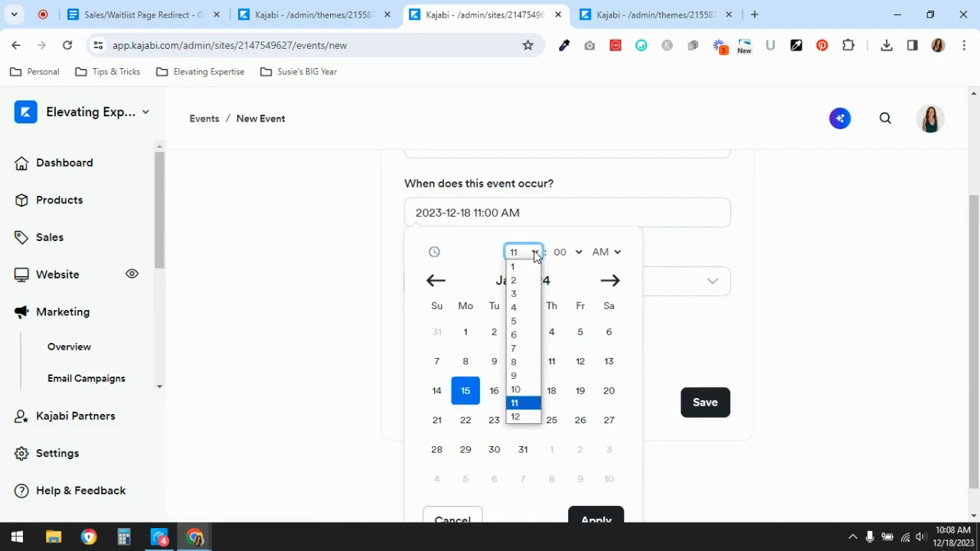
click(515, 361)
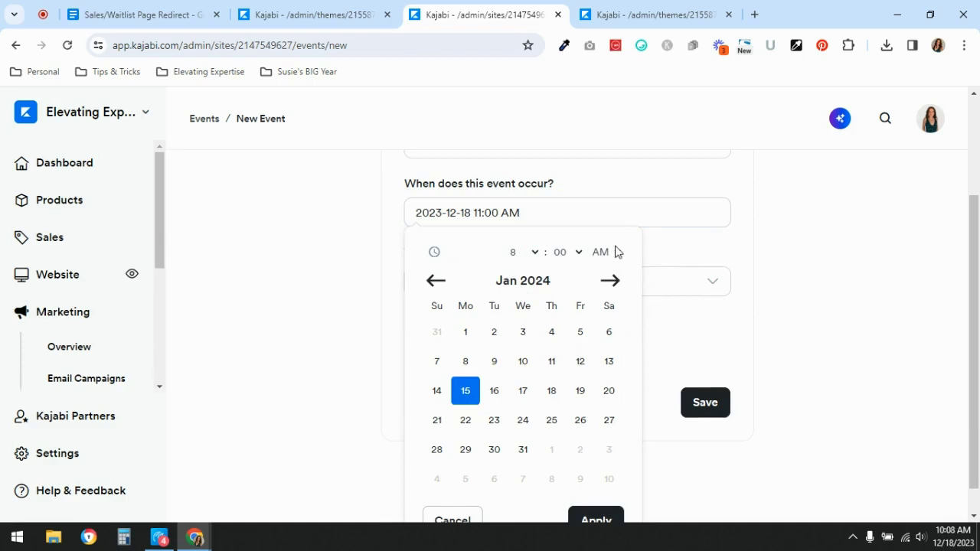
scroll(693, 348, down, 1)
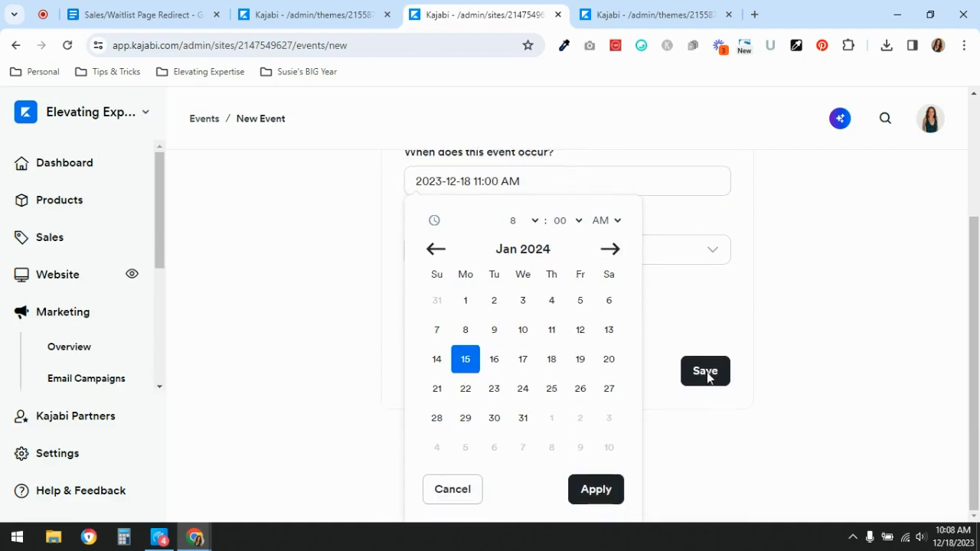
click(595, 491)
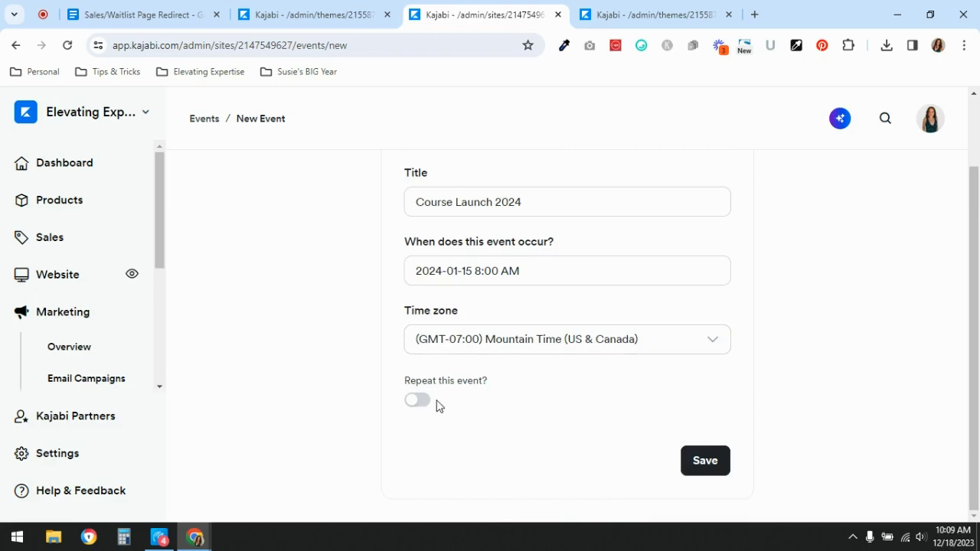
Save the new event and look over its event actions and automations.
click(700, 463)
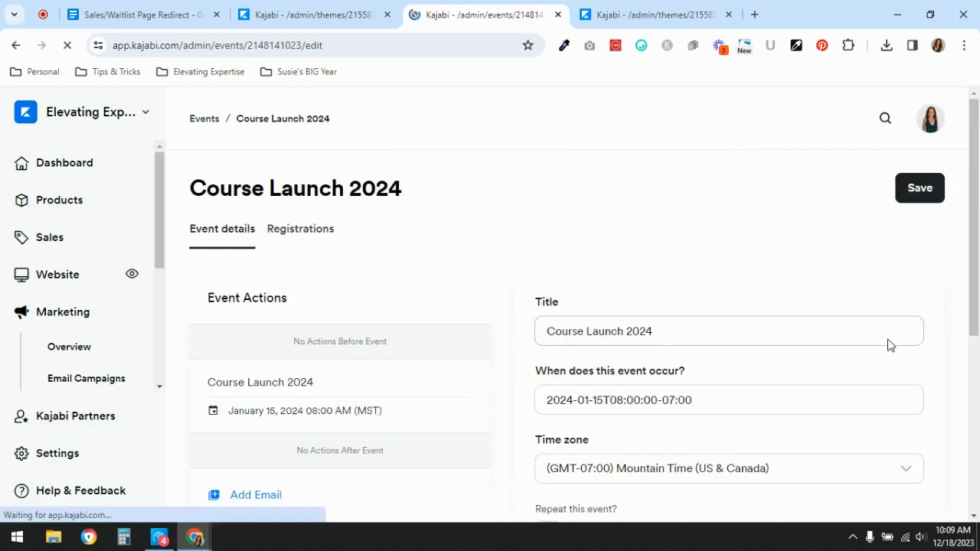
scroll(472, 239, down, 1)
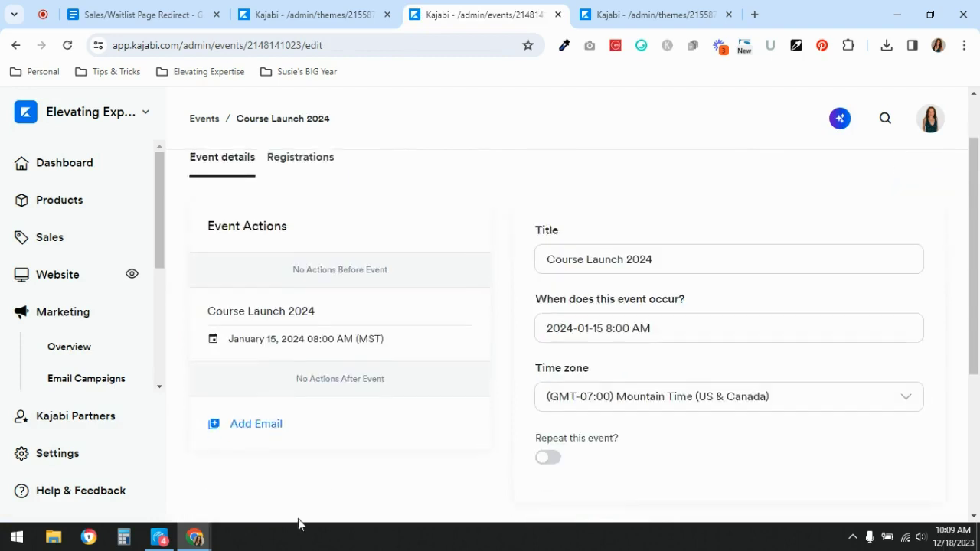
scroll(436, 448, down, 3)
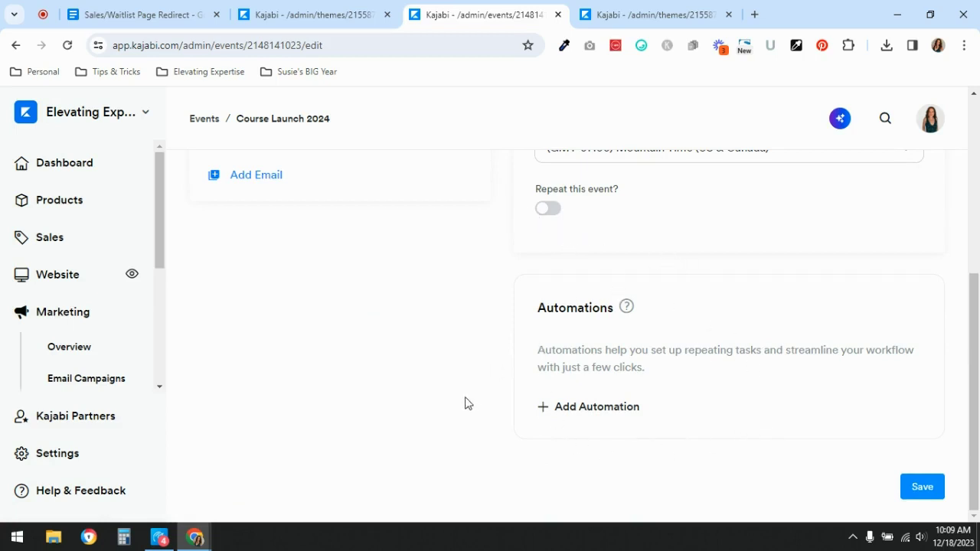
scroll(465, 404, up, 4)
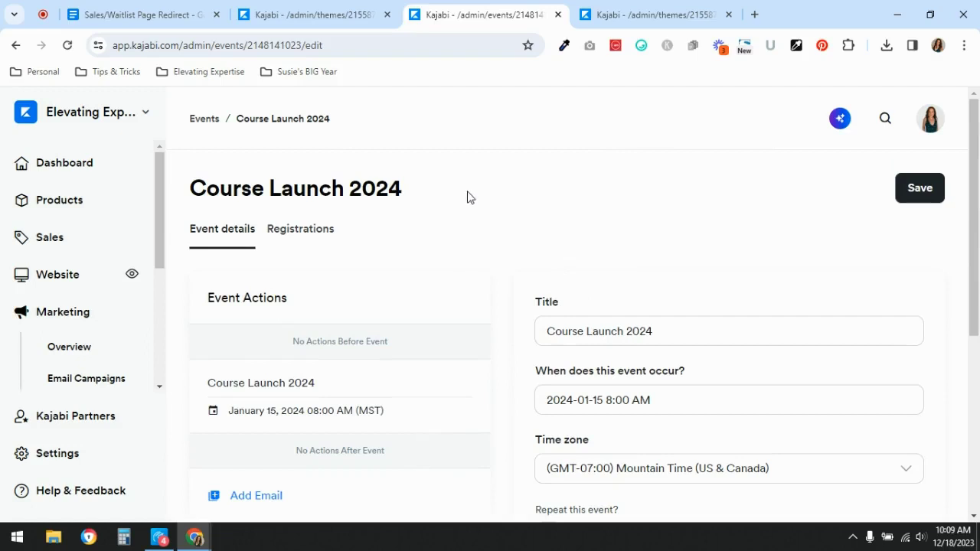
In the Google Docs checklist, mark "Create cart open event" and its sub-item "Cart open: Jan. 15 at 8am" as done.
click(125, 14)
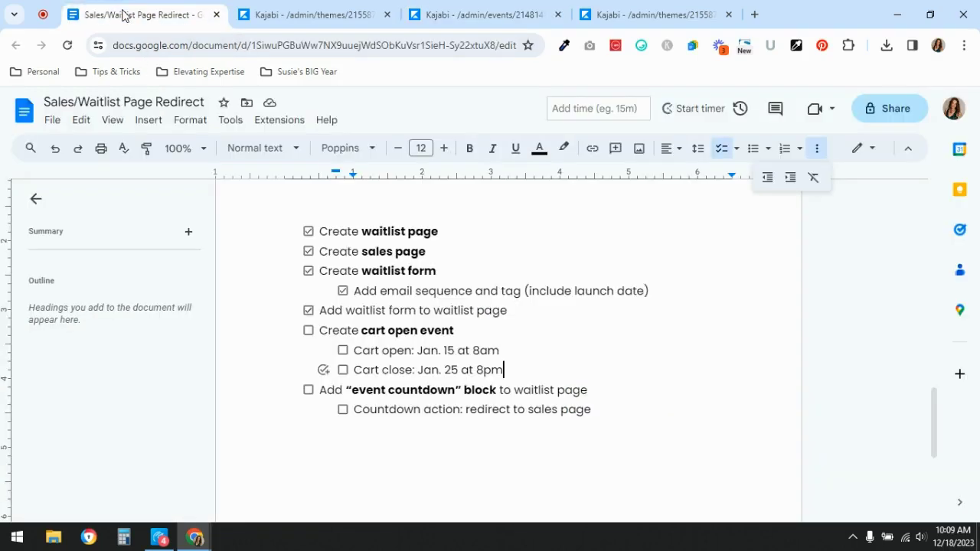
click(308, 330)
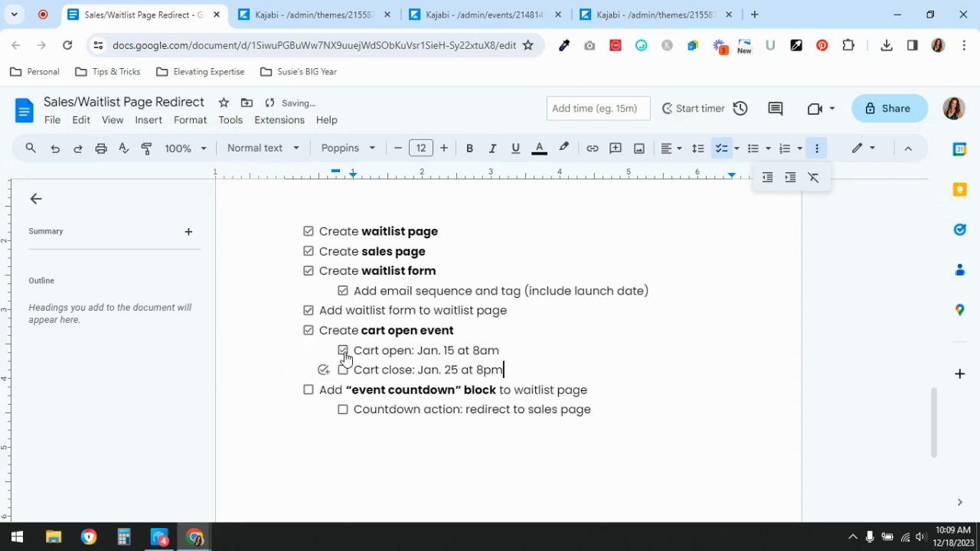
click(419, 398)
drag(348, 390, 489, 391)
click(472, 471)
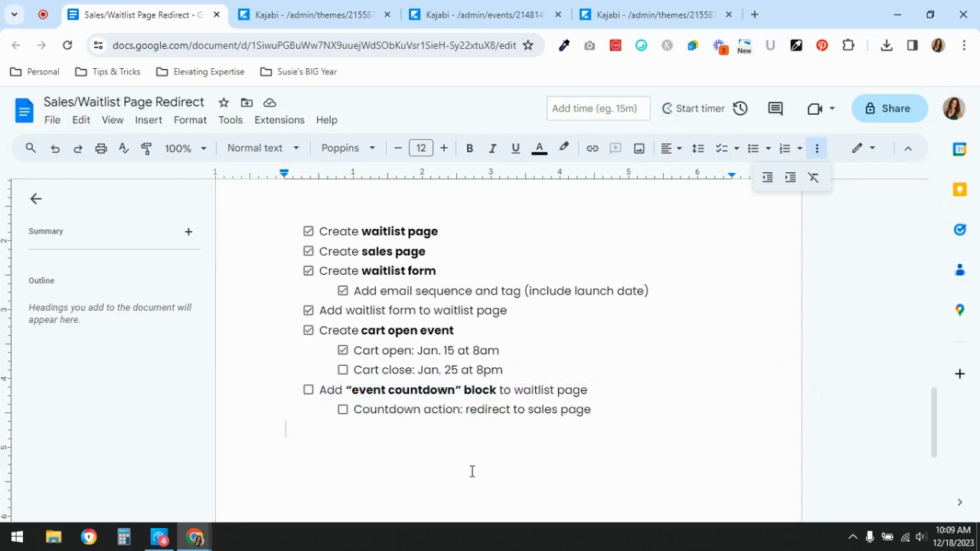
Switch to Kajabi's Demo: Waitlist page editor, preview the page and examine its layout.
click(308, 24)
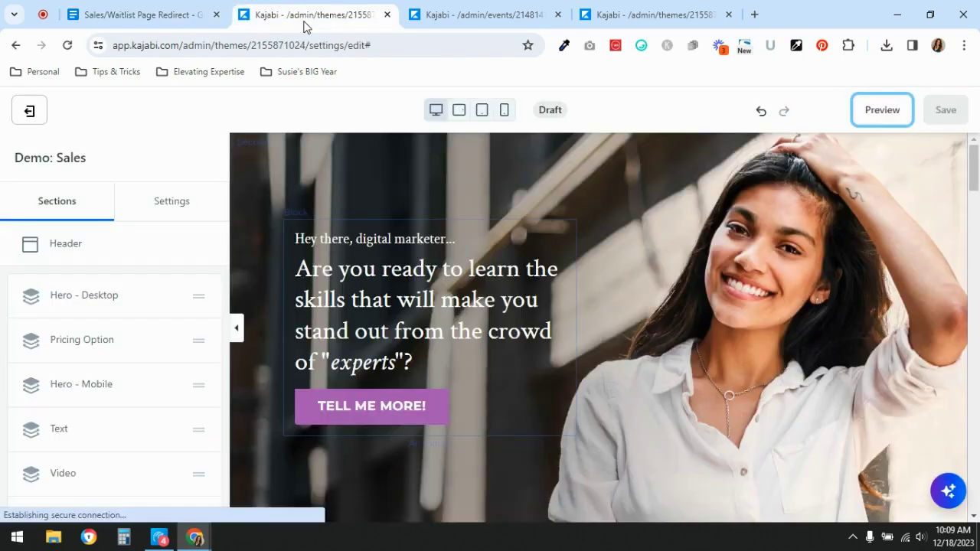
click(647, 15)
drag(647, 15, 321, 16)
click(890, 113)
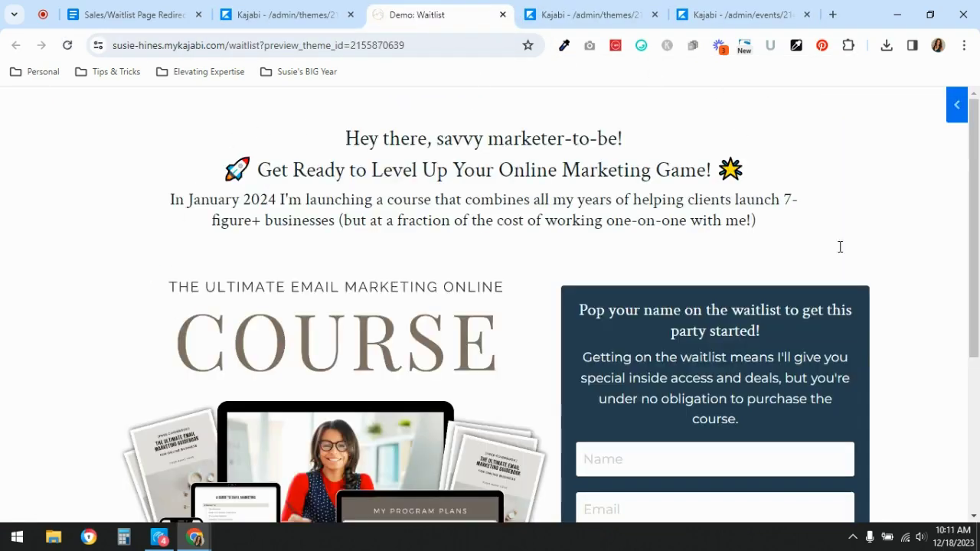
scroll(838, 248, down, 3)
scroll(919, 253, up, 2)
scroll(741, 466, up, 2)
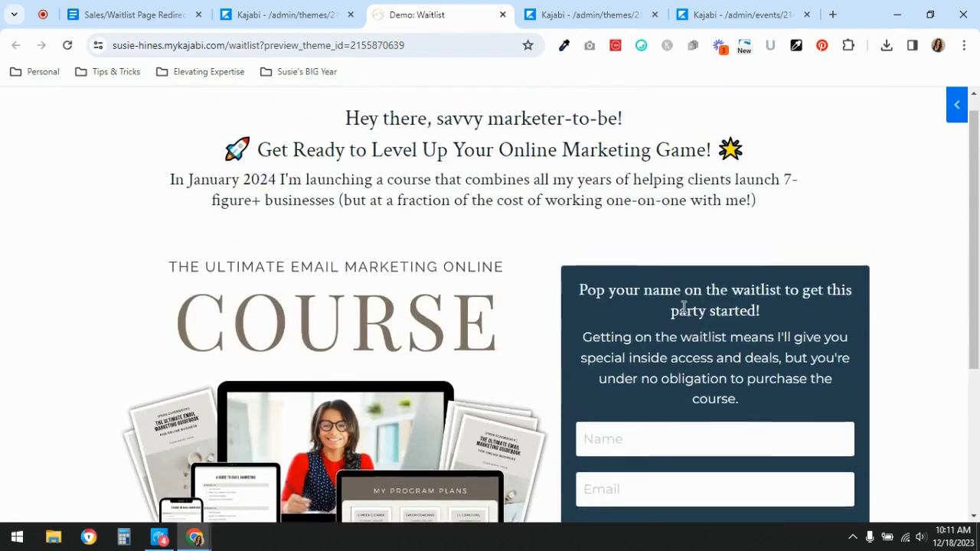
Add a Countdown block to the waitlist page's Hero section and move it above the text block.
click(264, 16)
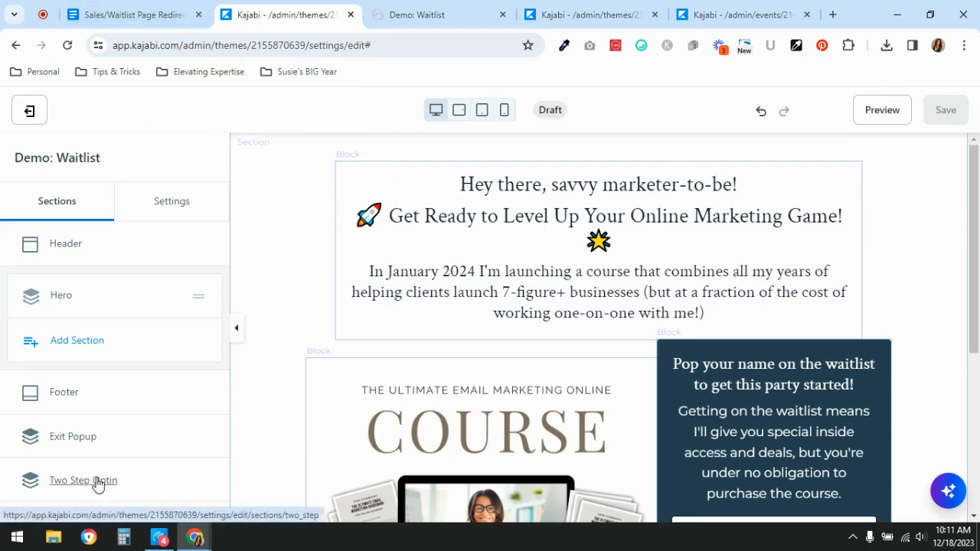
click(63, 305)
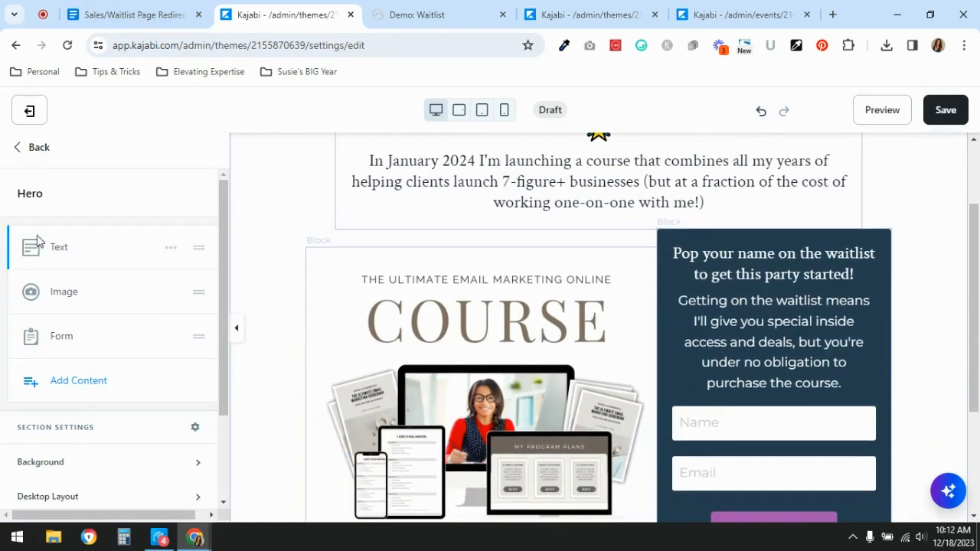
click(79, 382)
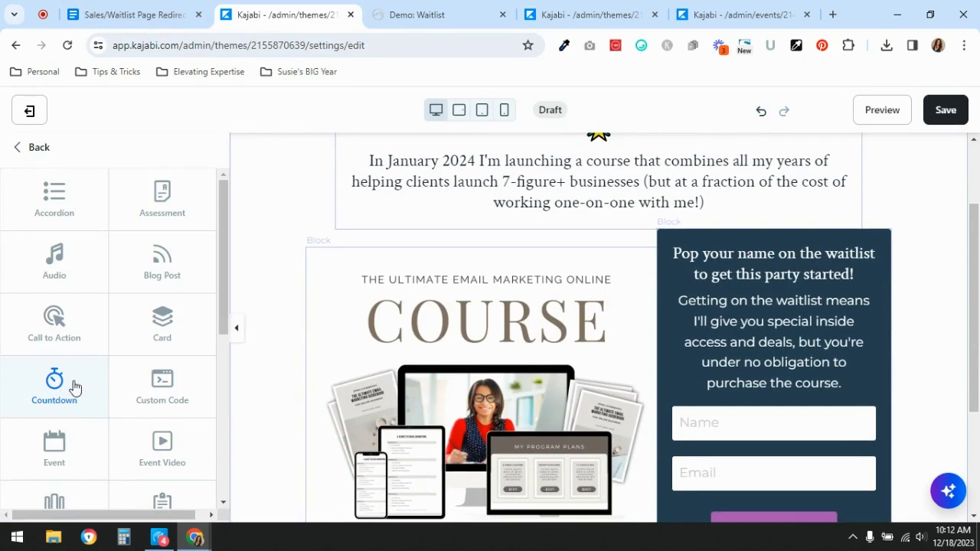
click(74, 388)
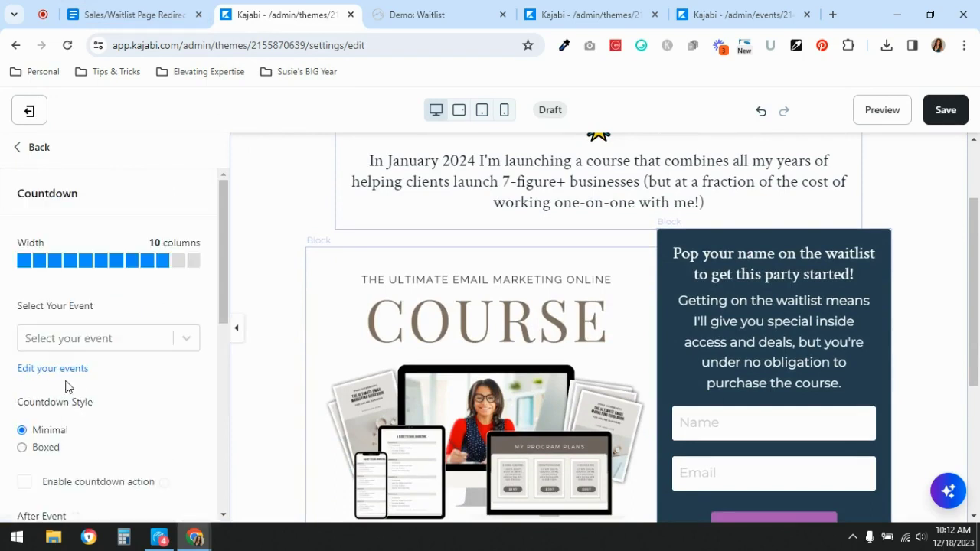
click(31, 153)
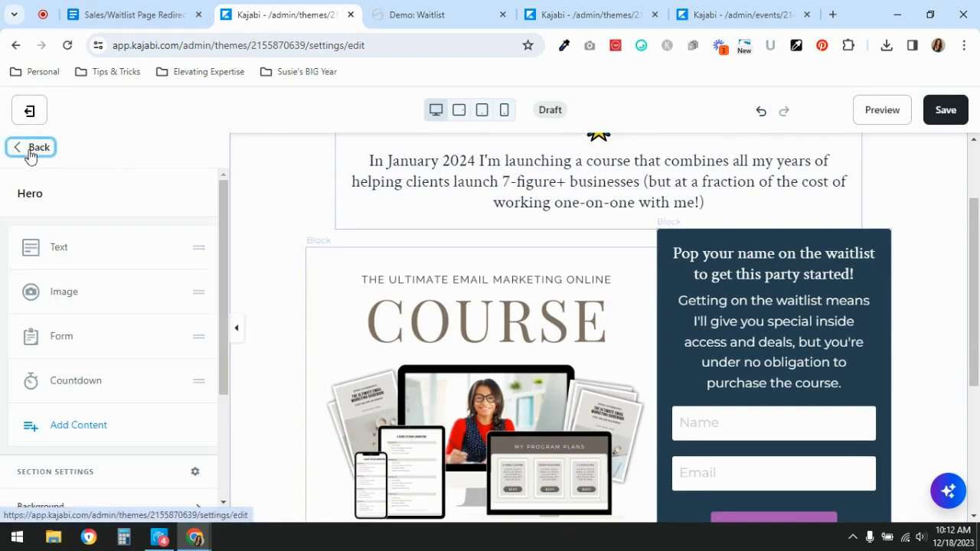
drag(123, 391, 111, 247)
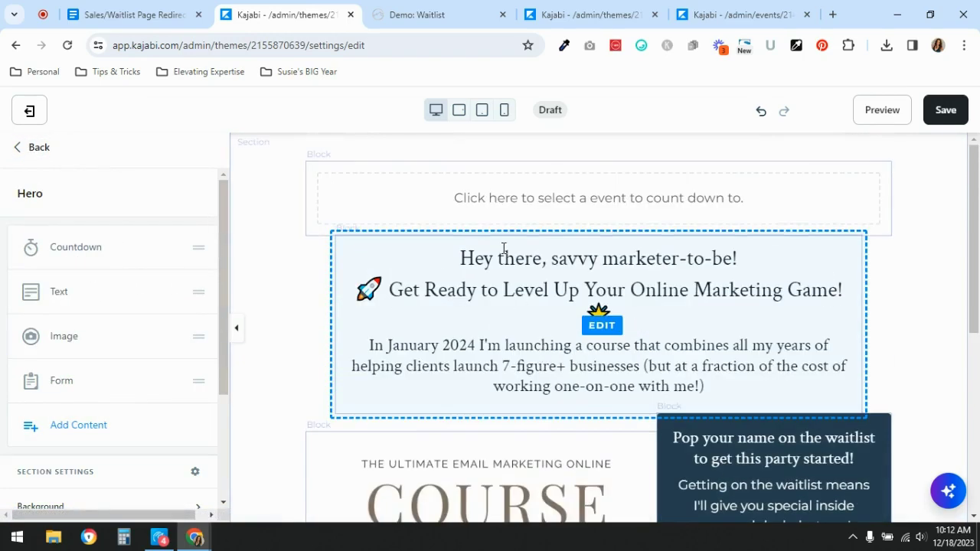
Assign the Course Launch 2024 event to the countdown block and save the page.
click(511, 215)
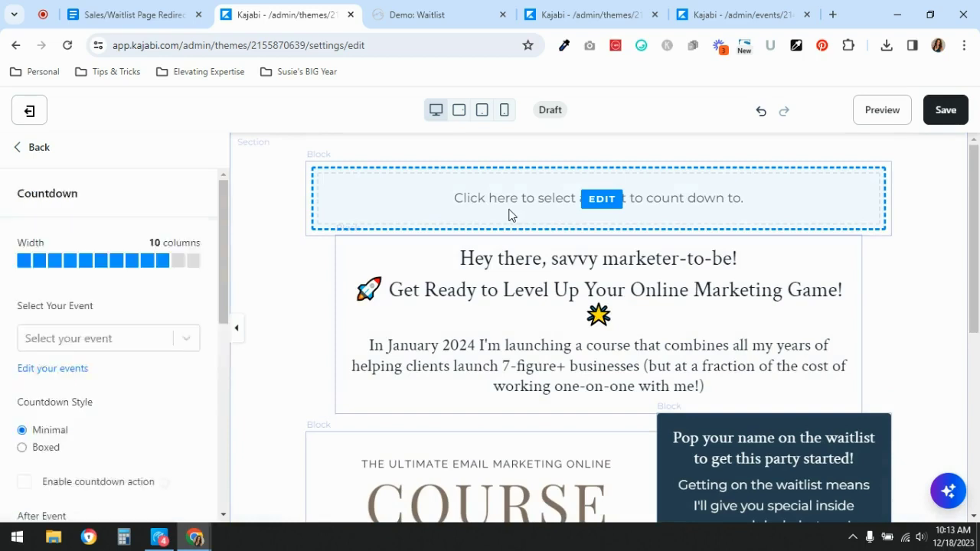
scroll(140, 280, down, 2)
click(87, 213)
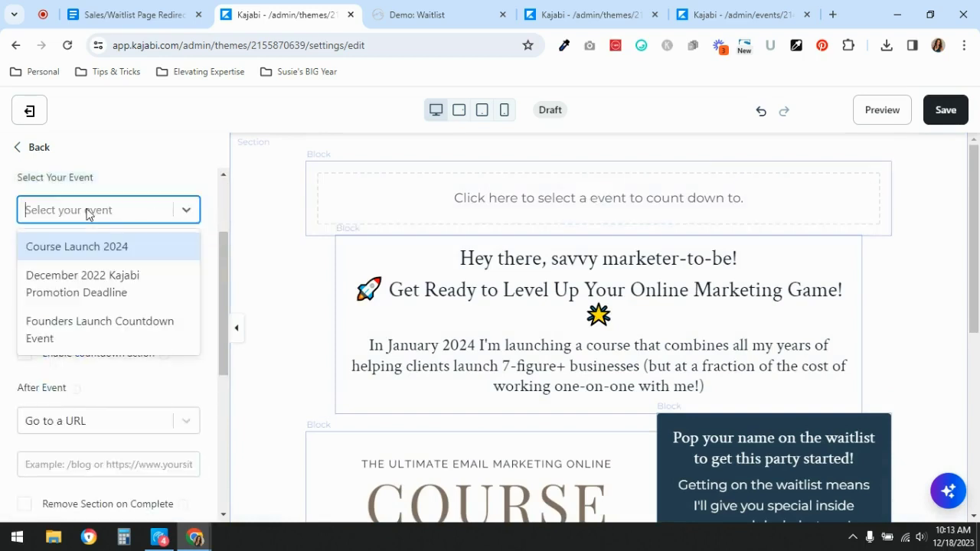
click(98, 252)
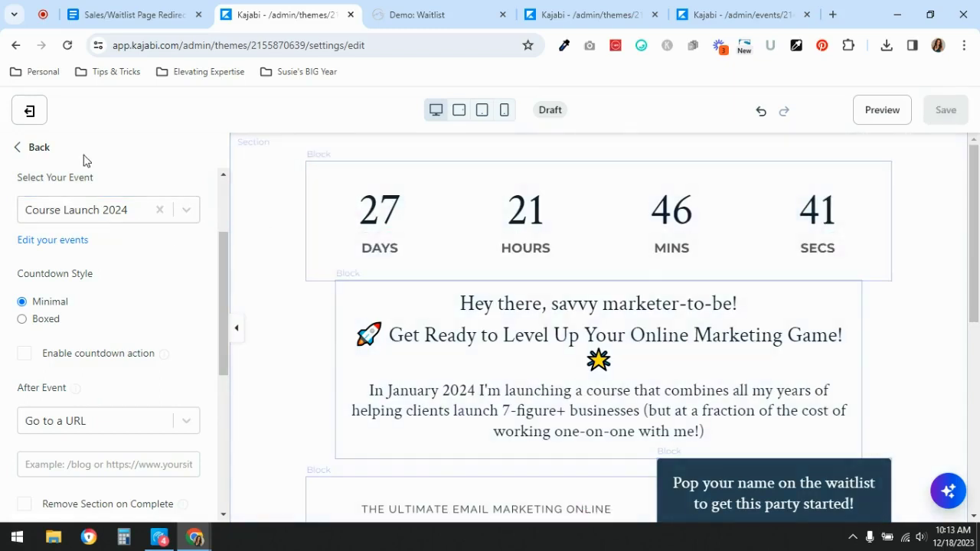
Add a new Text block to the Hero section.
click(42, 153)
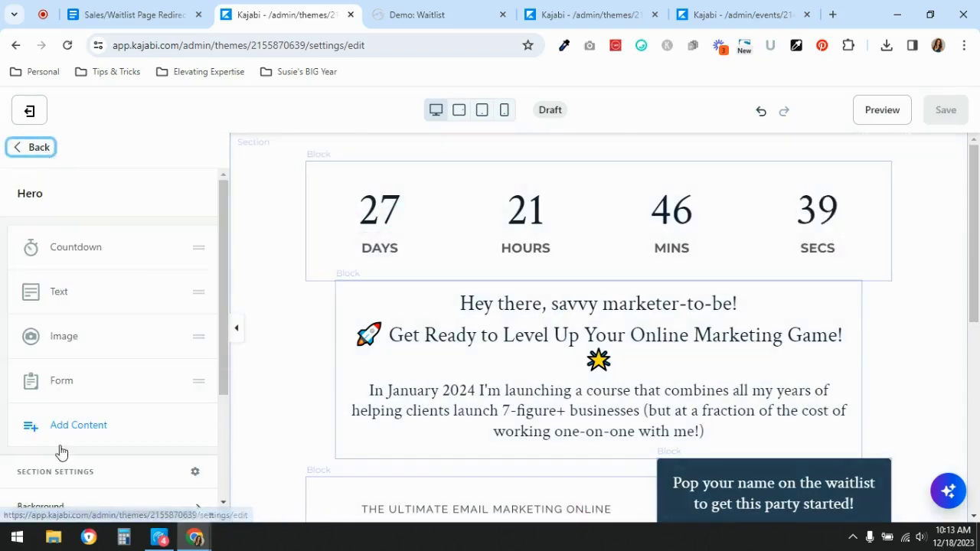
click(78, 427)
scroll(76, 367, down, 3)
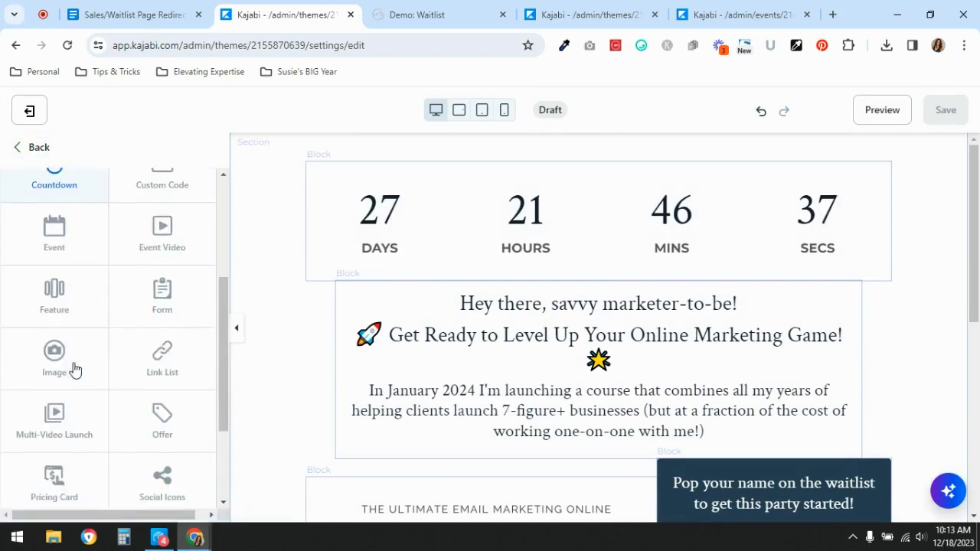
scroll(70, 368, up, 2)
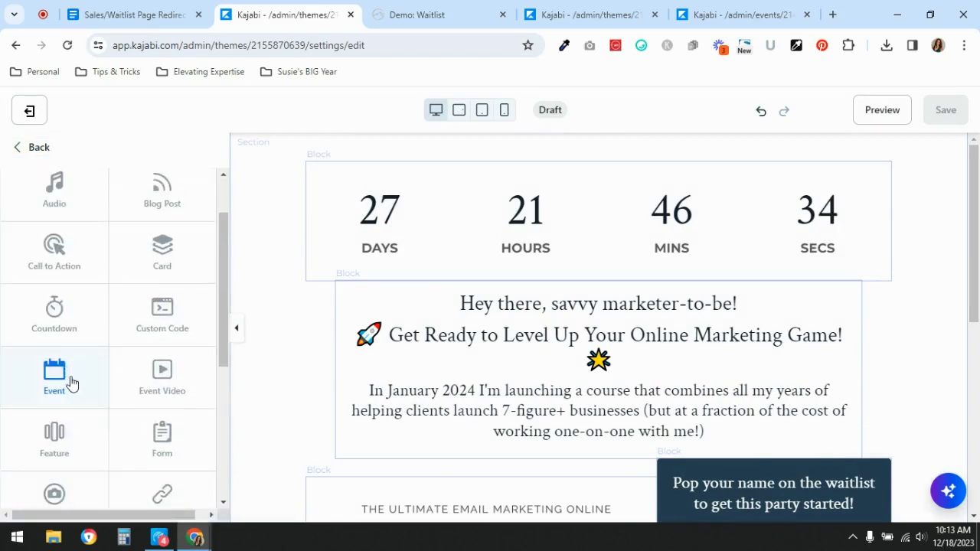
scroll(70, 385, down, 4)
click(59, 400)
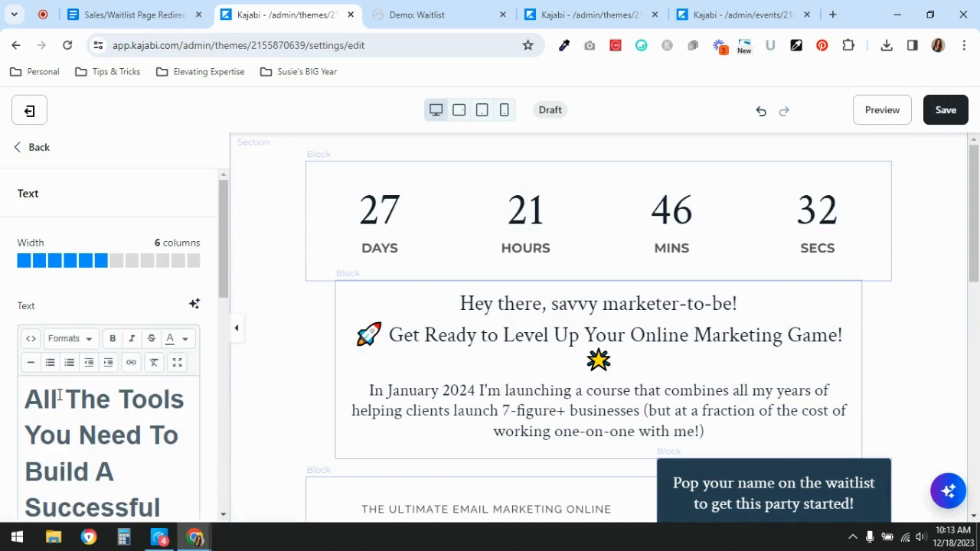
Replace the new text block's placeholder content with "The course will be available in...", using the full-screen editor.
click(177, 363)
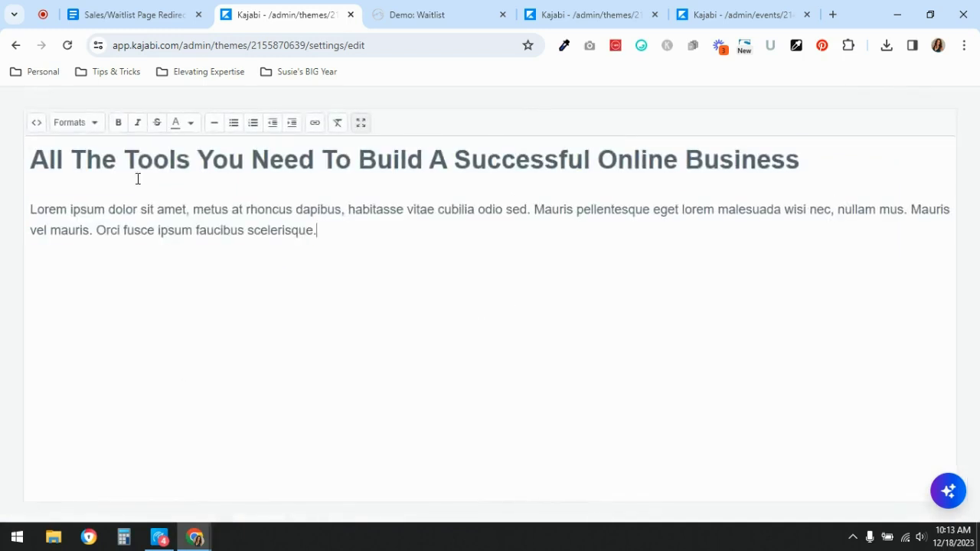
key(ctrl+a)
text(The)
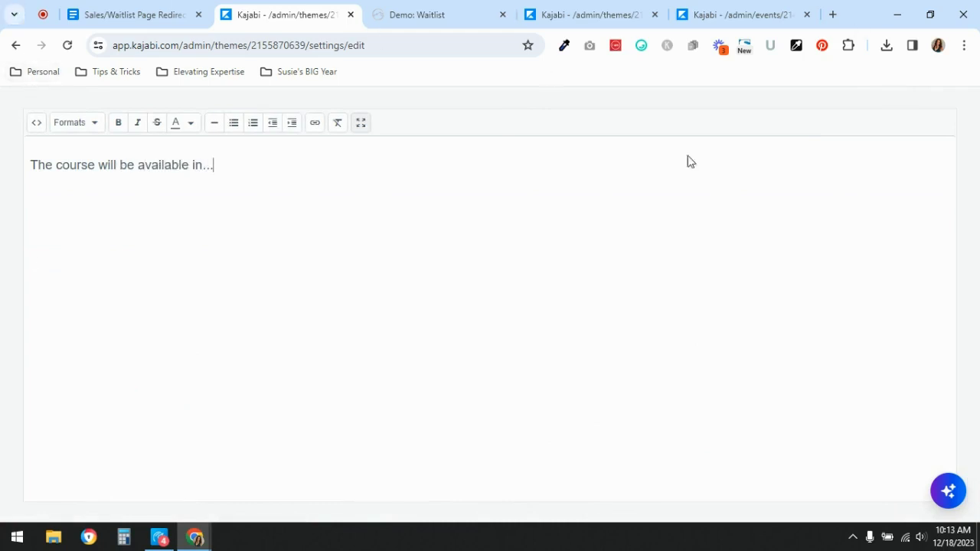
Format the line "The course will be available in..." as a heading.
drag(248, 169, 0, 131)
click(98, 125)
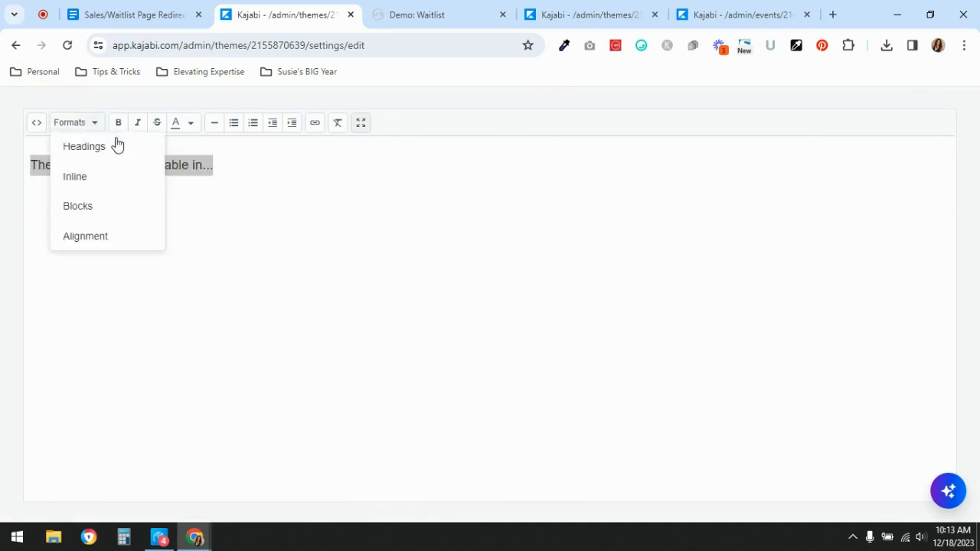
mouse_move(118, 145)
click(313, 270)
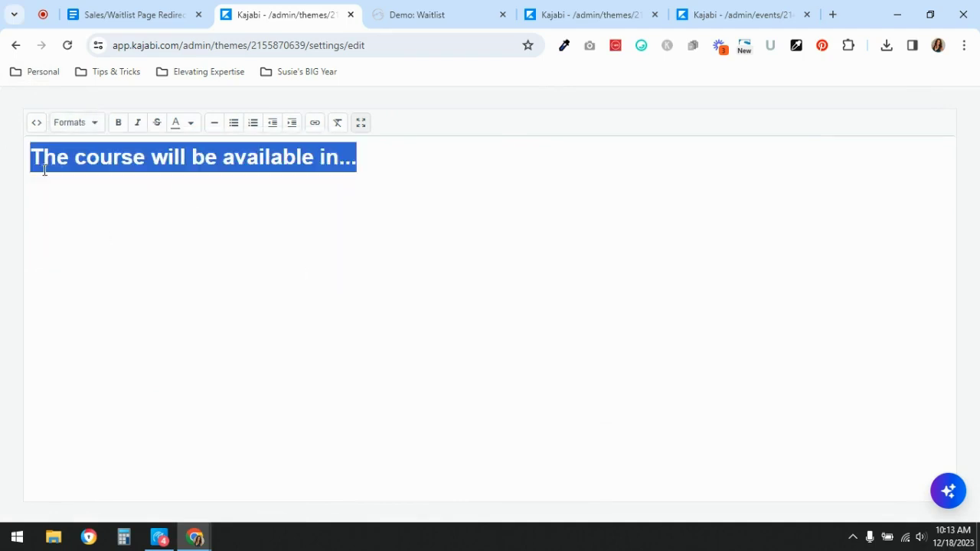
Center the heading "The course will be available in...", exit the full-screen editor and return to the Hero section's block list.
click(55, 125)
mouse_move(86, 187)
mouse_move(86, 235)
click(214, 259)
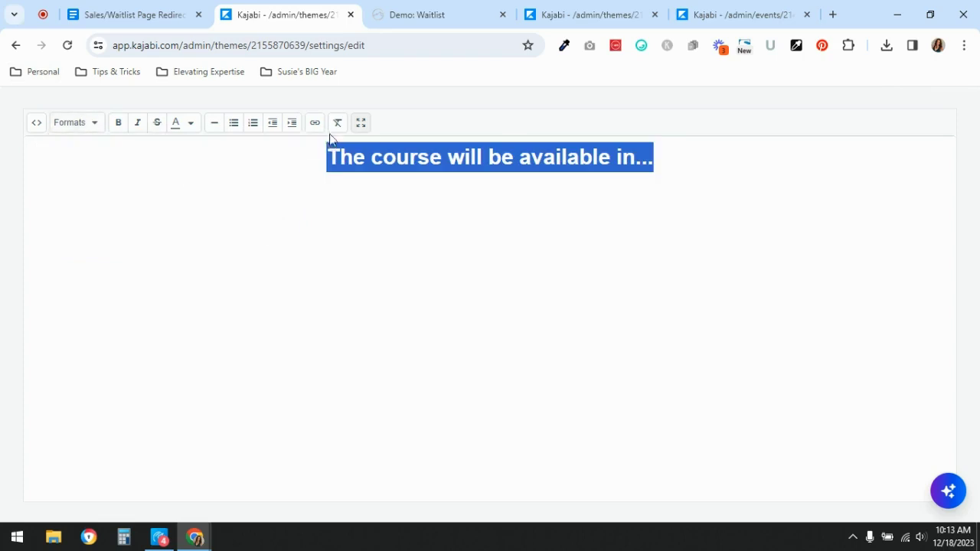
click(360, 125)
click(39, 153)
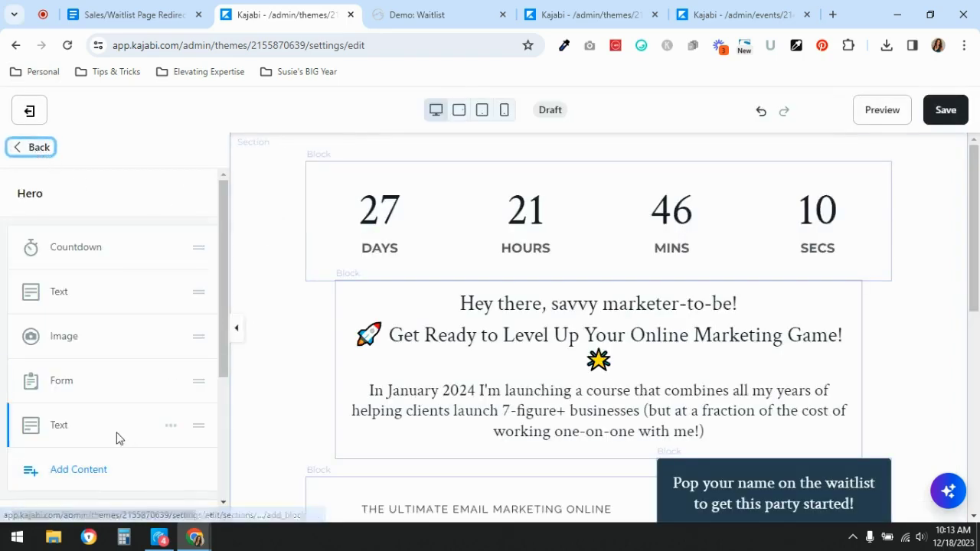
Move the new heading Text block above the Countdown block, and reload the Demo: Waitlist preview with the saved page.
drag(117, 438, 122, 245)
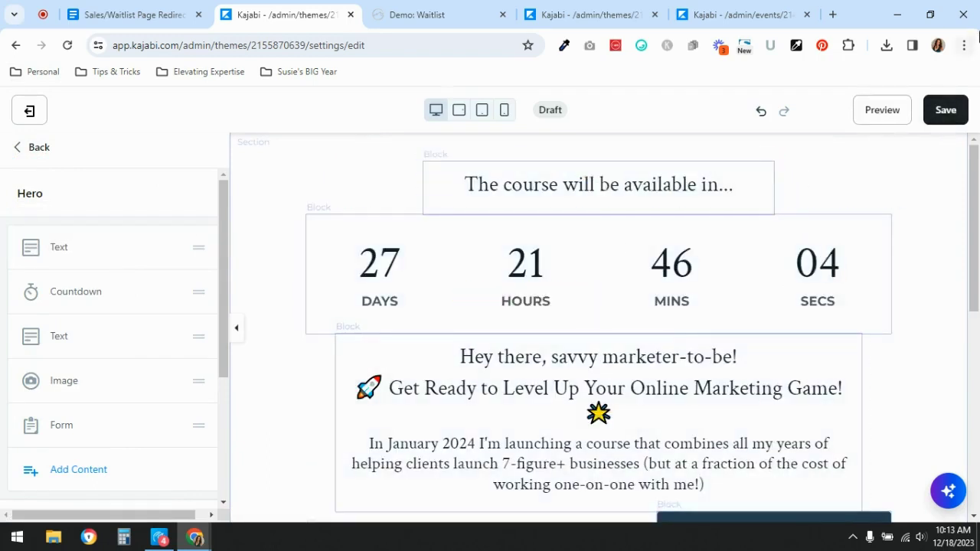
click(946, 113)
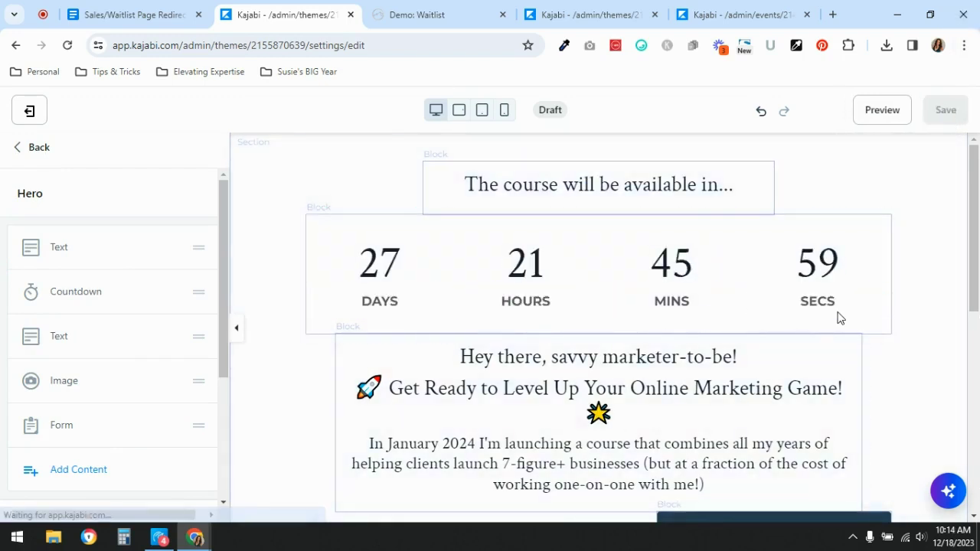
click(444, 16)
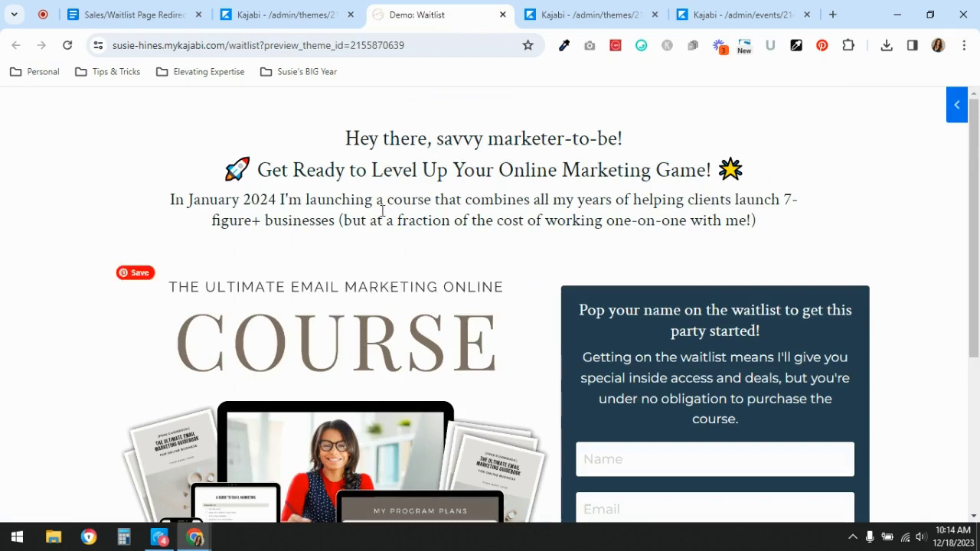
click(67, 46)
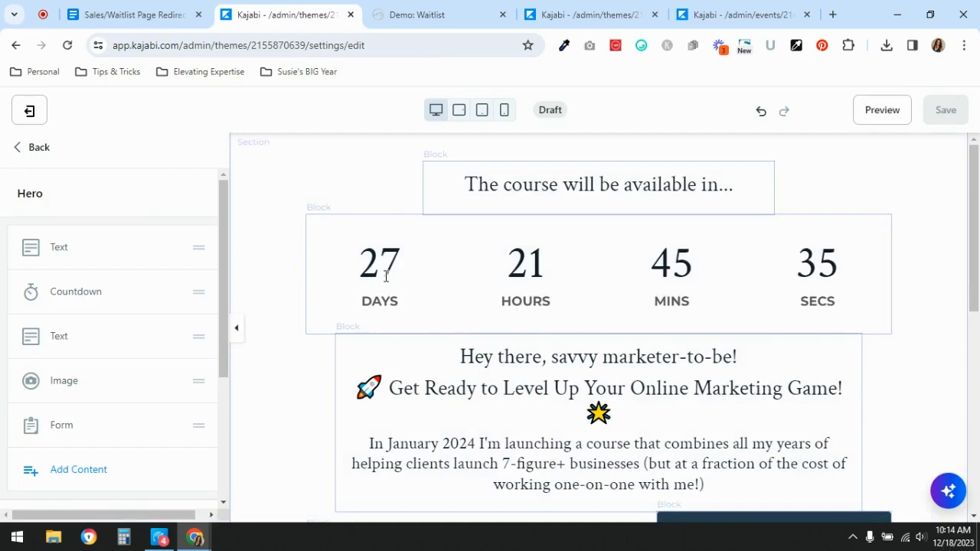
Enable the countdown action for the Hero section's Countdown block on the waitlist page.
click(84, 300)
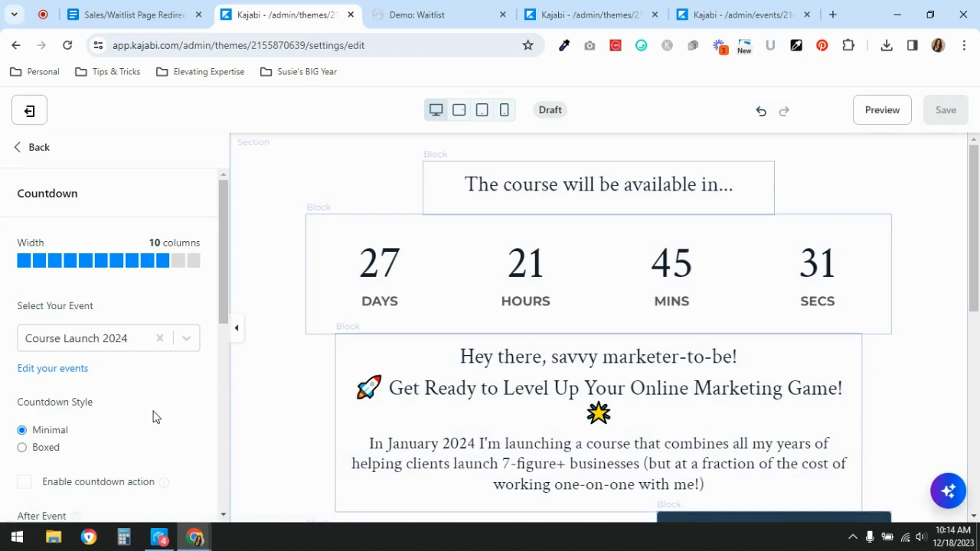
scroll(153, 416, down, 2)
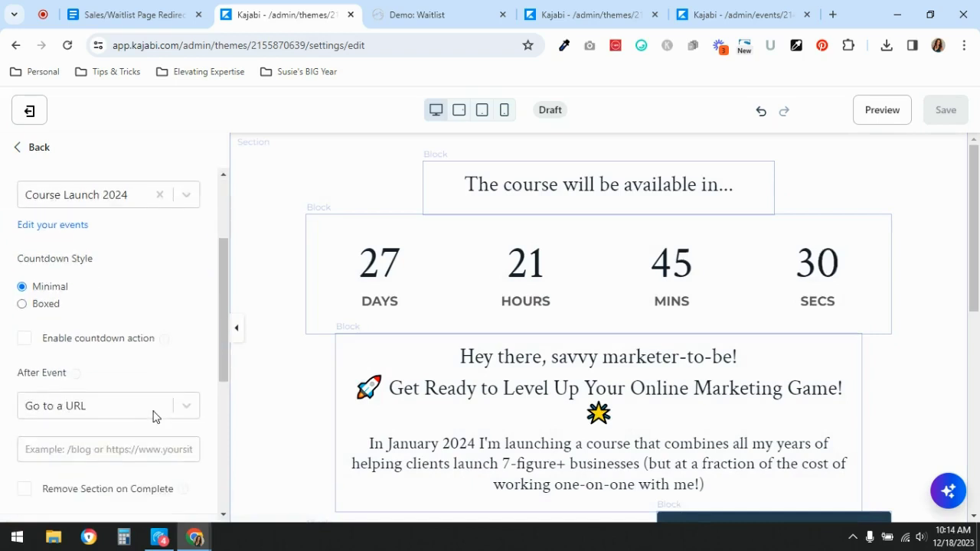
click(23, 341)
mouse_move(164, 340)
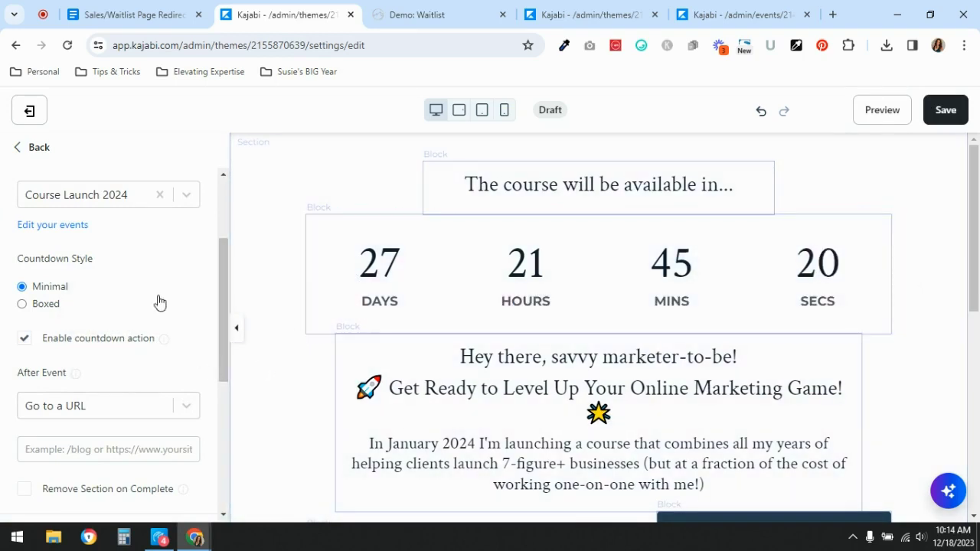
Set the countdown's after-event action to Go to a Landing Page with Demo: Sales as the target, and save the page.
scroll(158, 304, down, 2)
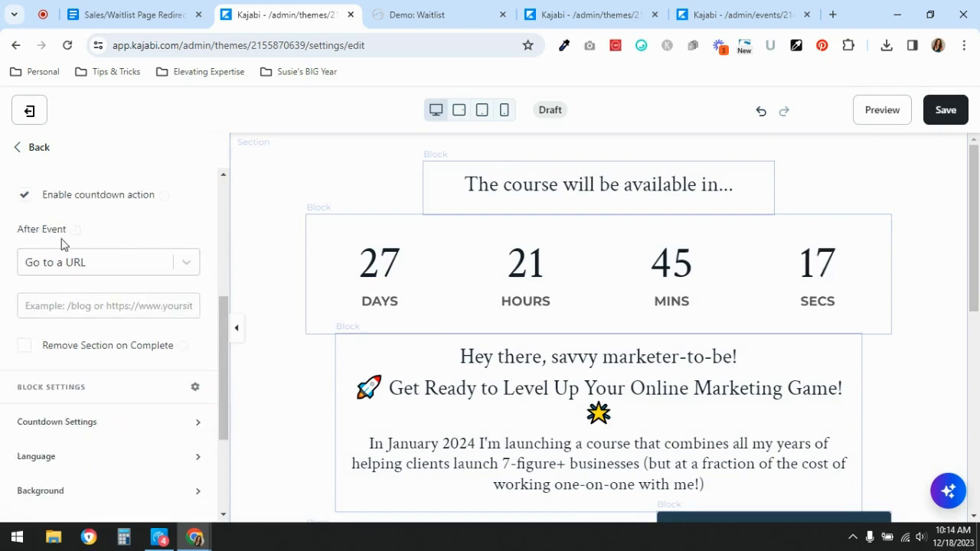
click(131, 271)
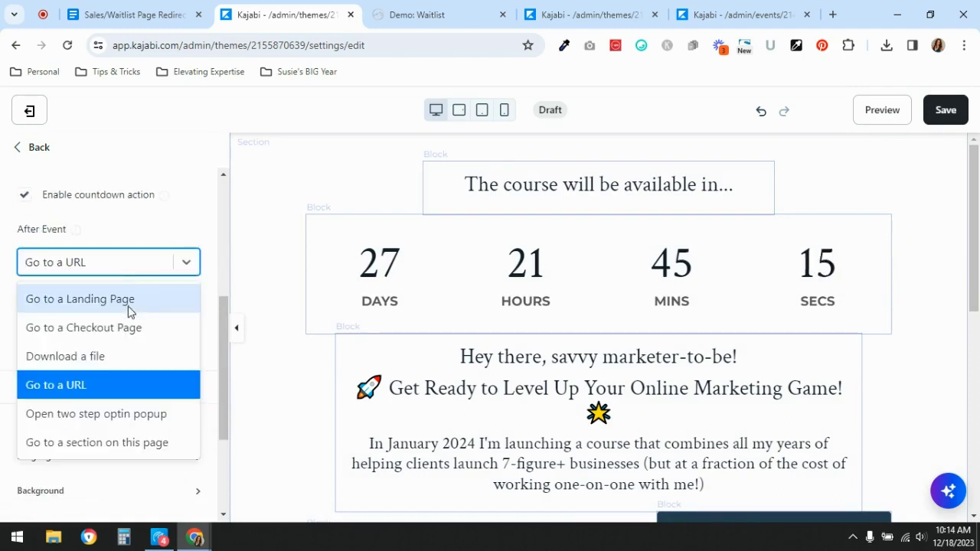
click(179, 306)
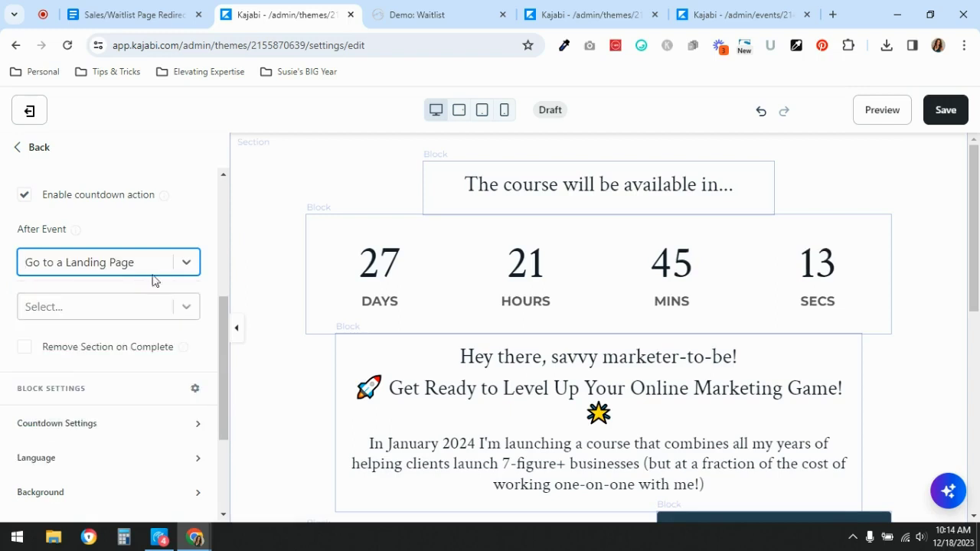
click(120, 310)
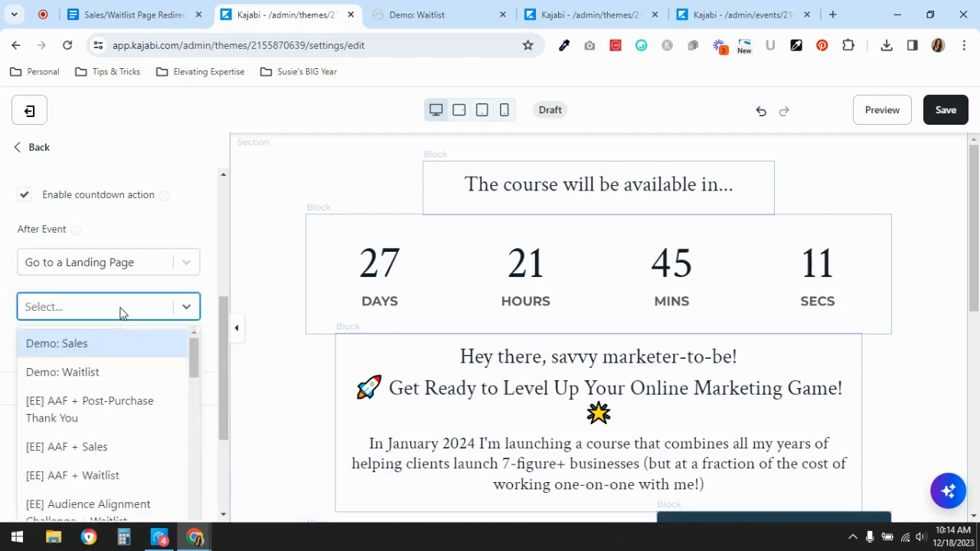
click(113, 349)
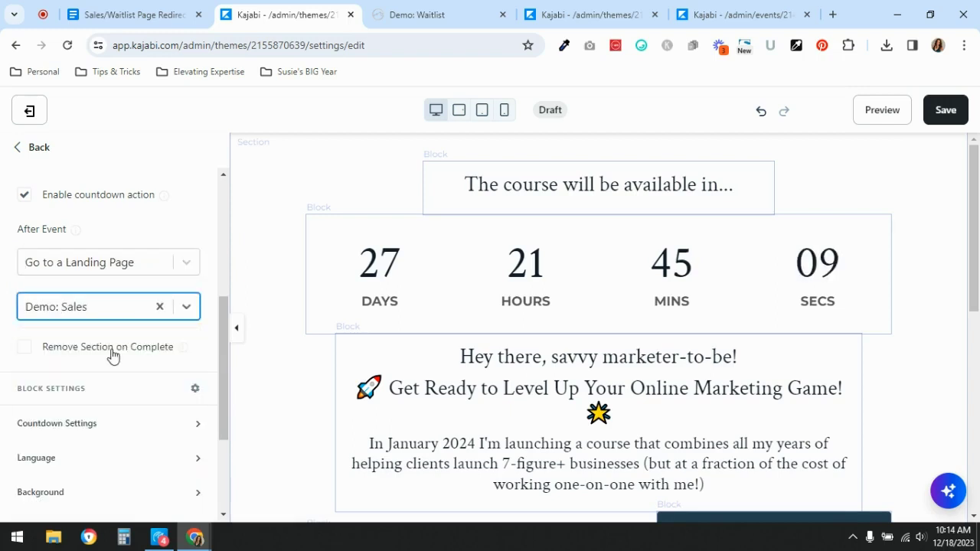
click(953, 113)
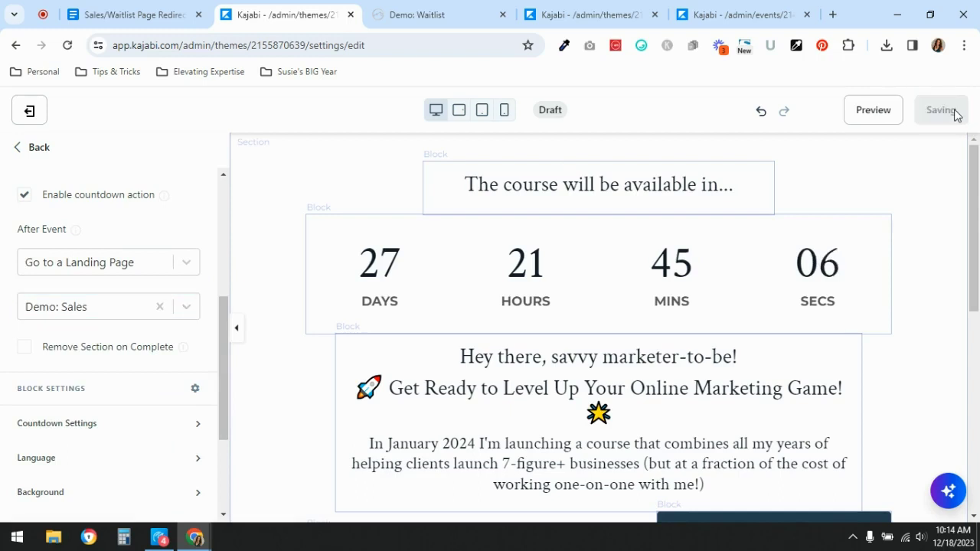
Review the Demo: Waitlist preview from the countdown to the signup form, and look at the Demo: Sales page.
click(416, 15)
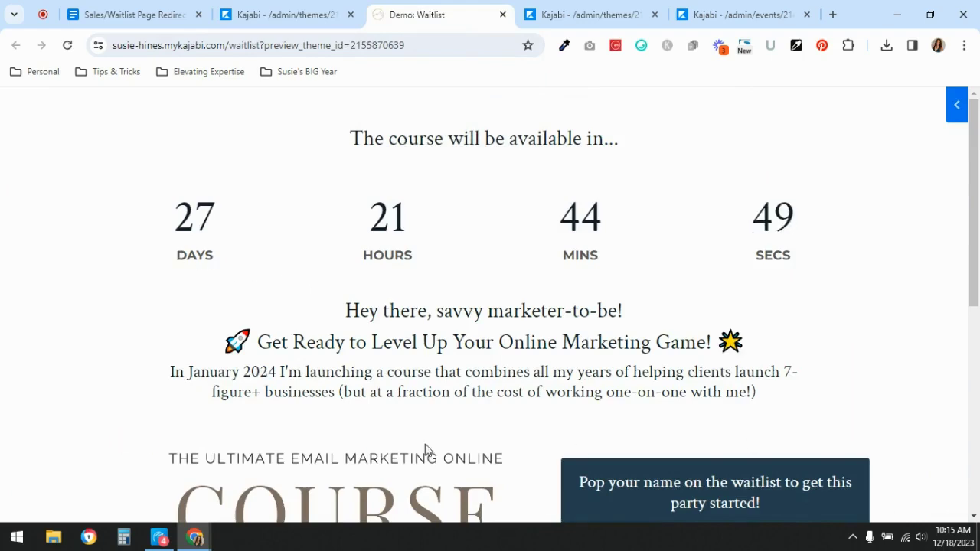
scroll(439, 224, down, 4)
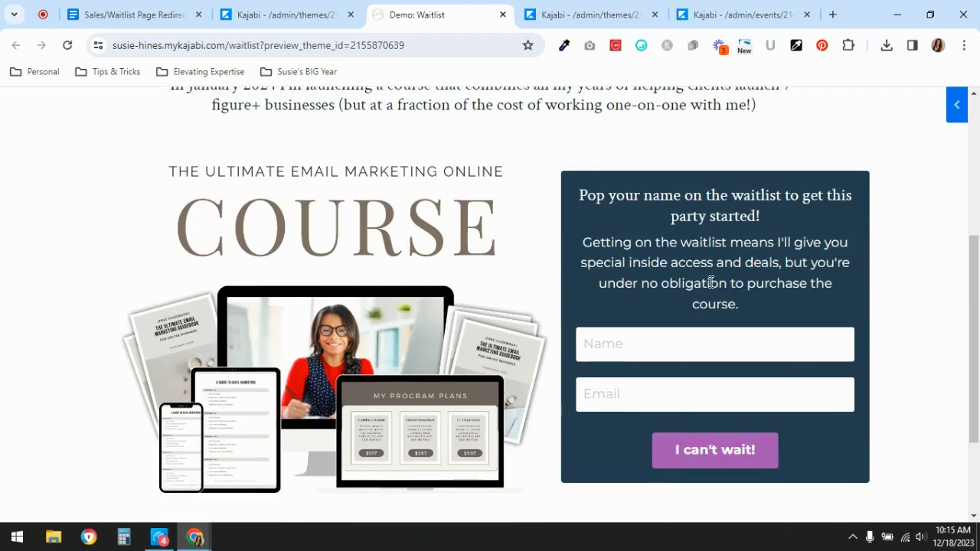
scroll(712, 283, up, 4)
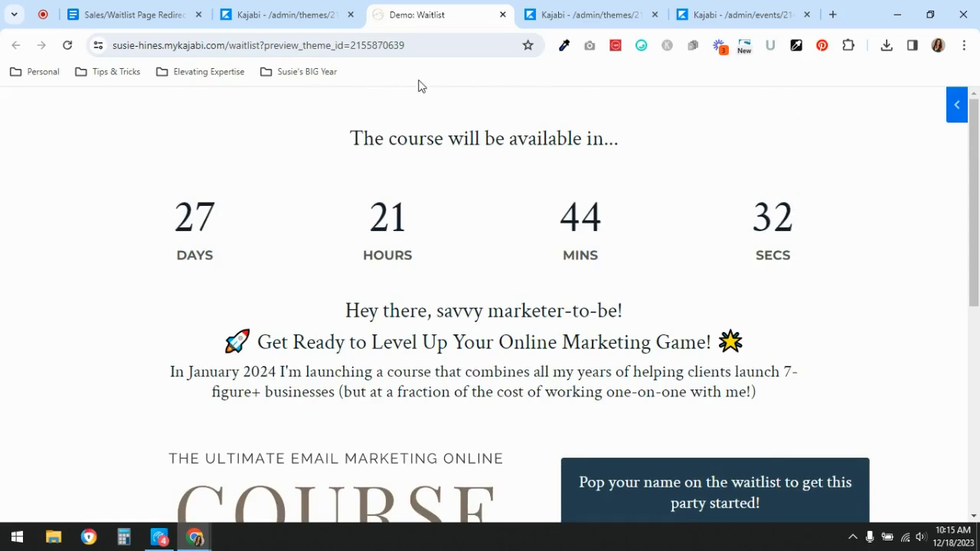
click(551, 14)
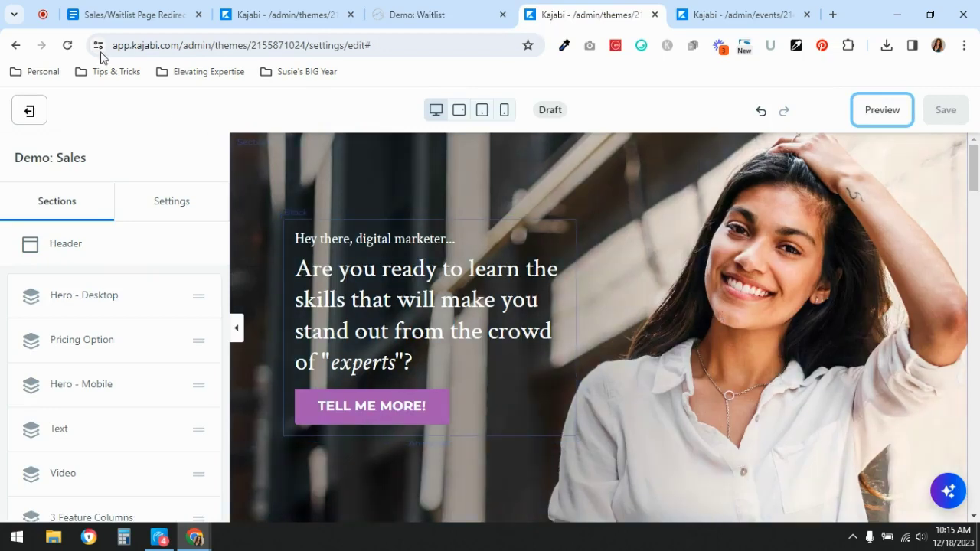
Check off the "event countdown" block and countdown action items in the Google Docs checklist, and return to the waitlist page editor.
click(97, 15)
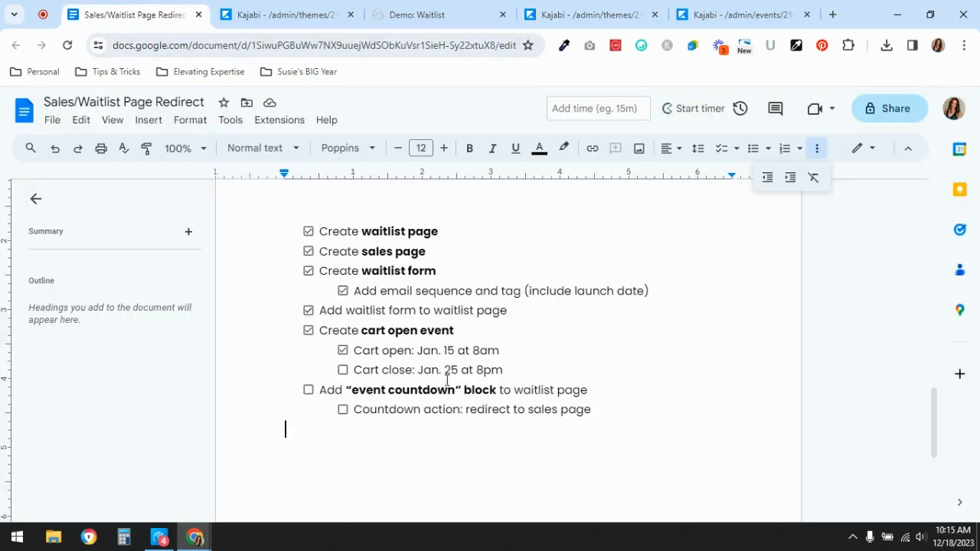
drag(353, 392, 496, 392)
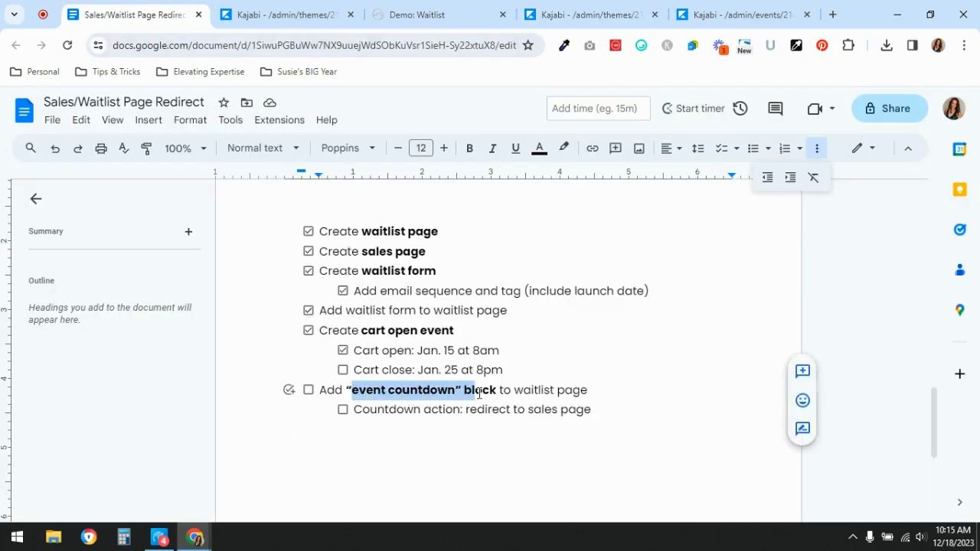
click(396, 389)
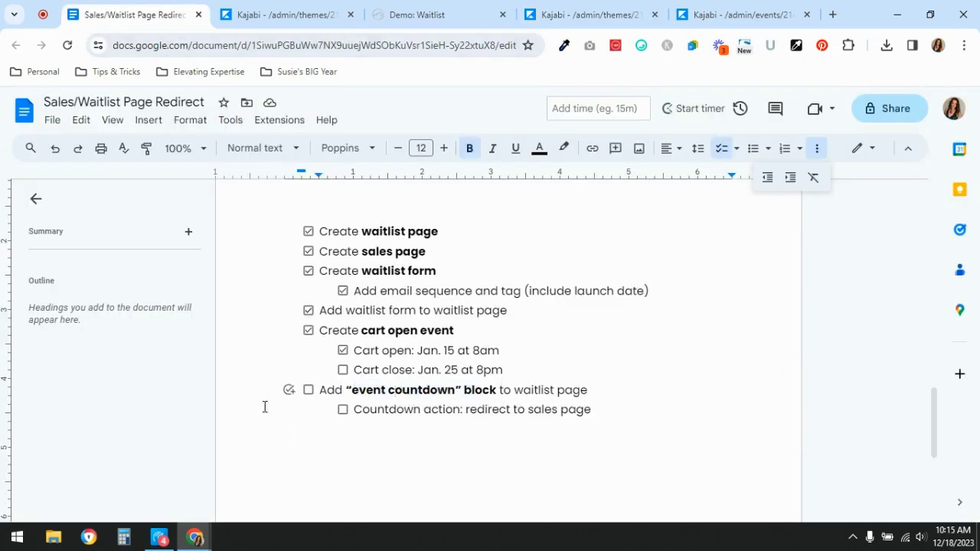
click(308, 391)
click(343, 411)
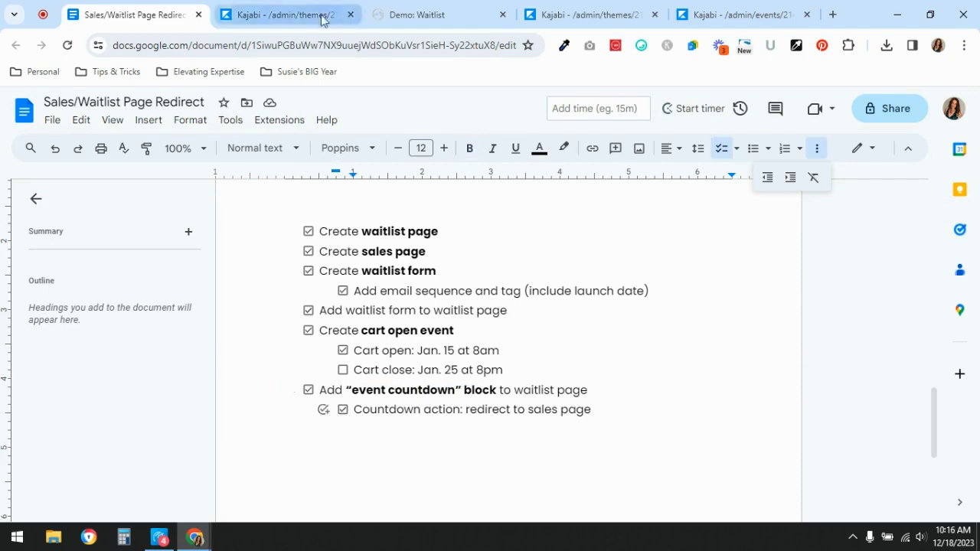
click(277, 25)
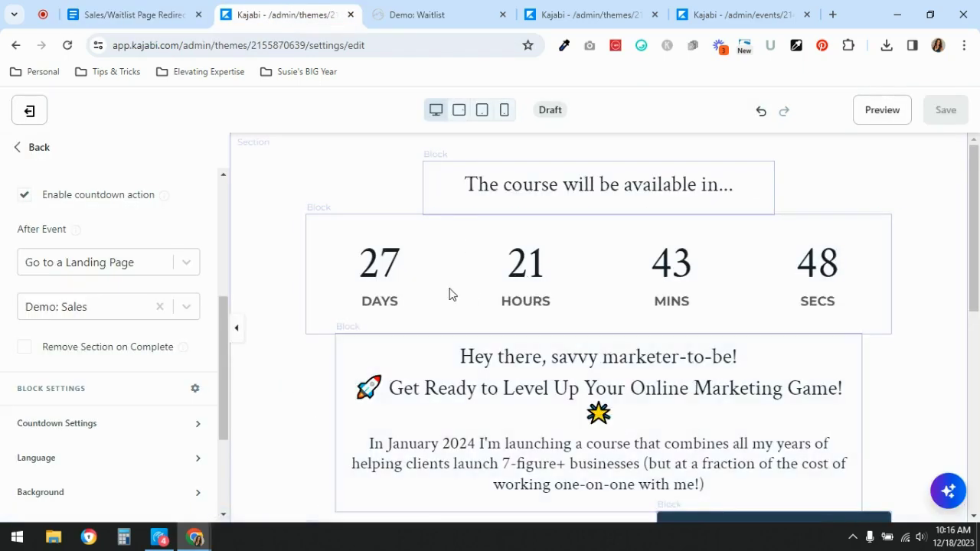